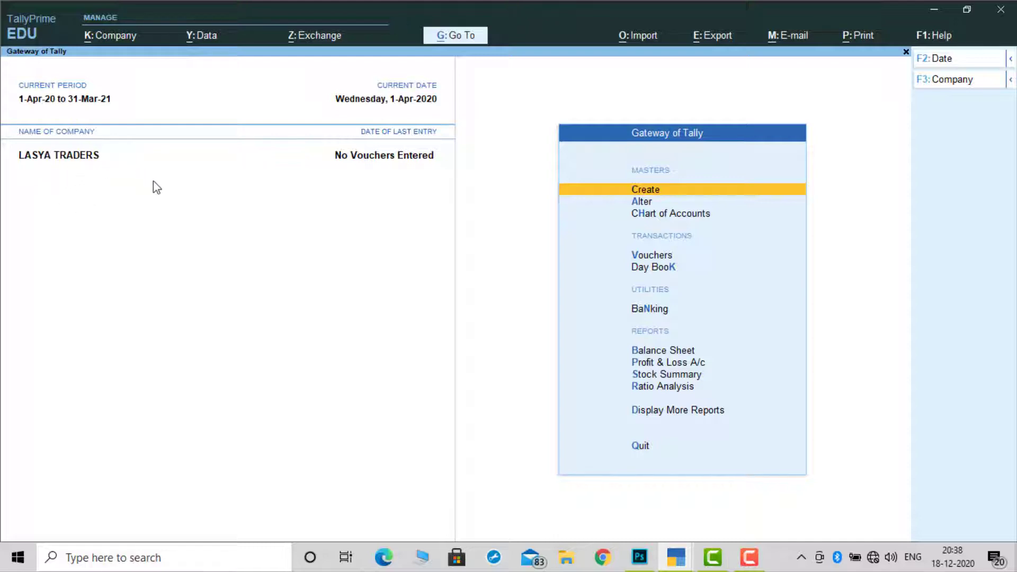
Look through the company's existing ledgers in the master alteration list
click(746, 204)
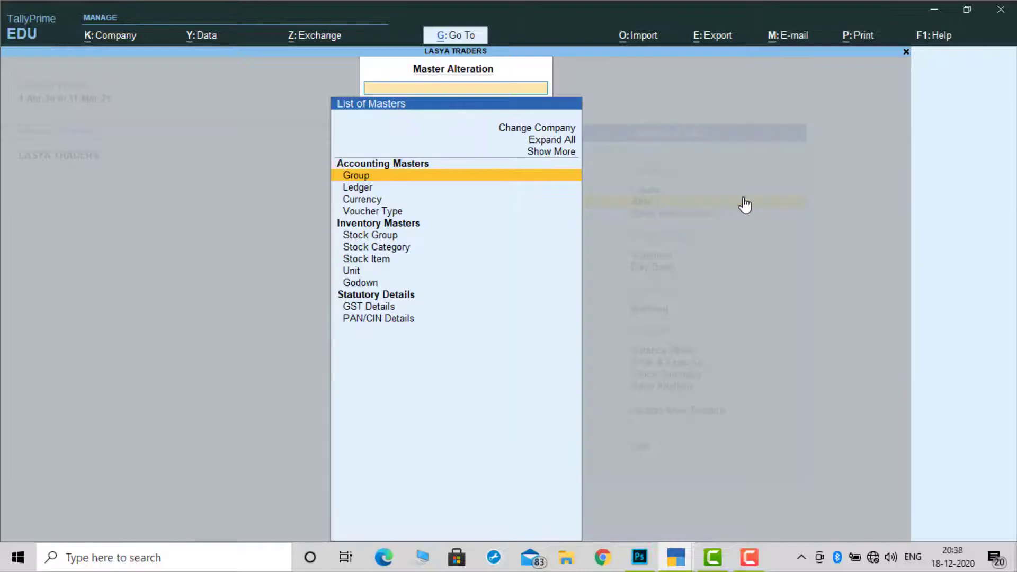
key(Return)
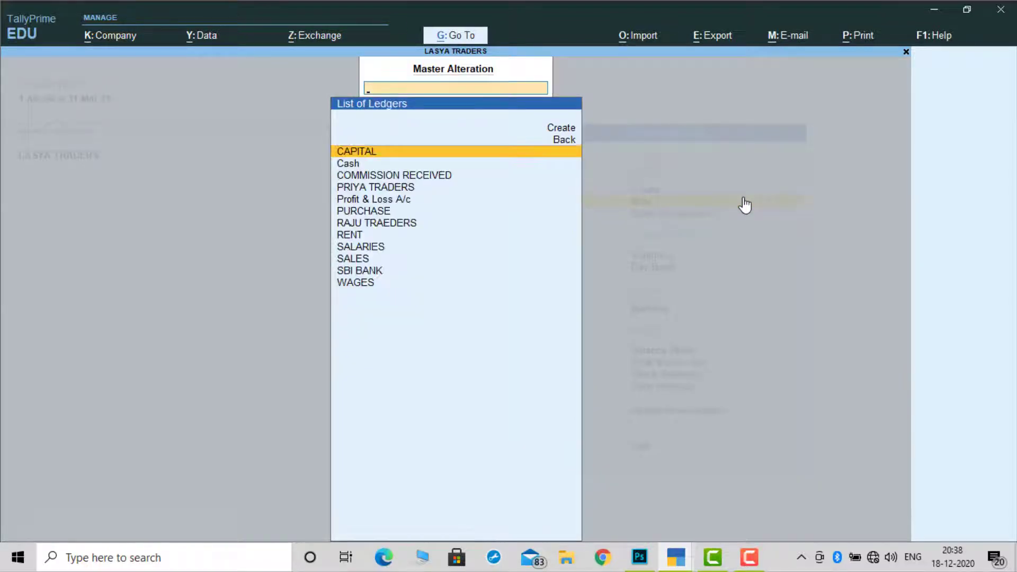
key(Escape)
Look through the existing stock items in the alteration list and return to the Gateway of Tally
key(Down)
key(Down)
key(Down)
key(Down)
key(Down)
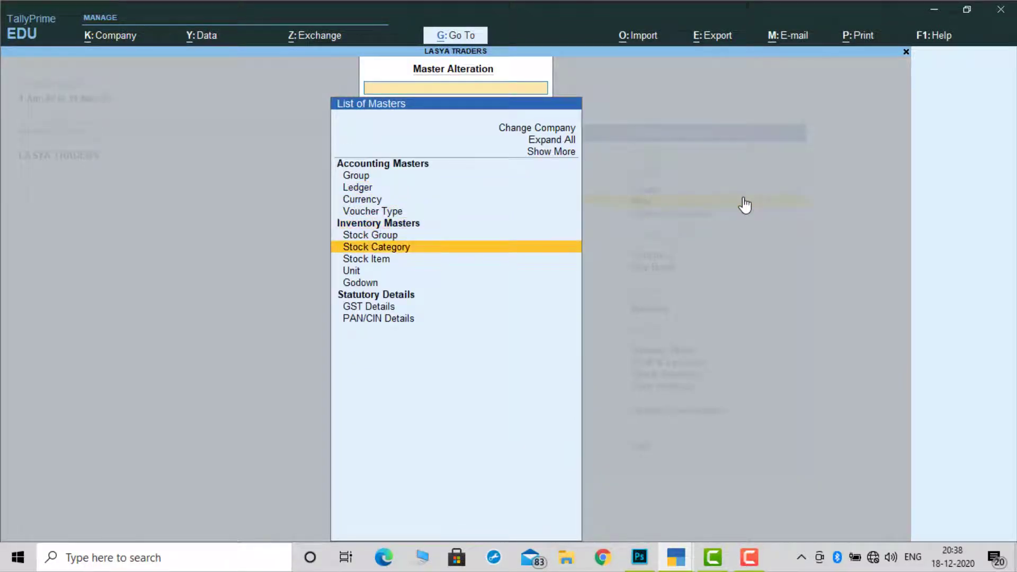
key(Down)
key(Return)
key(Down)
key(Down)
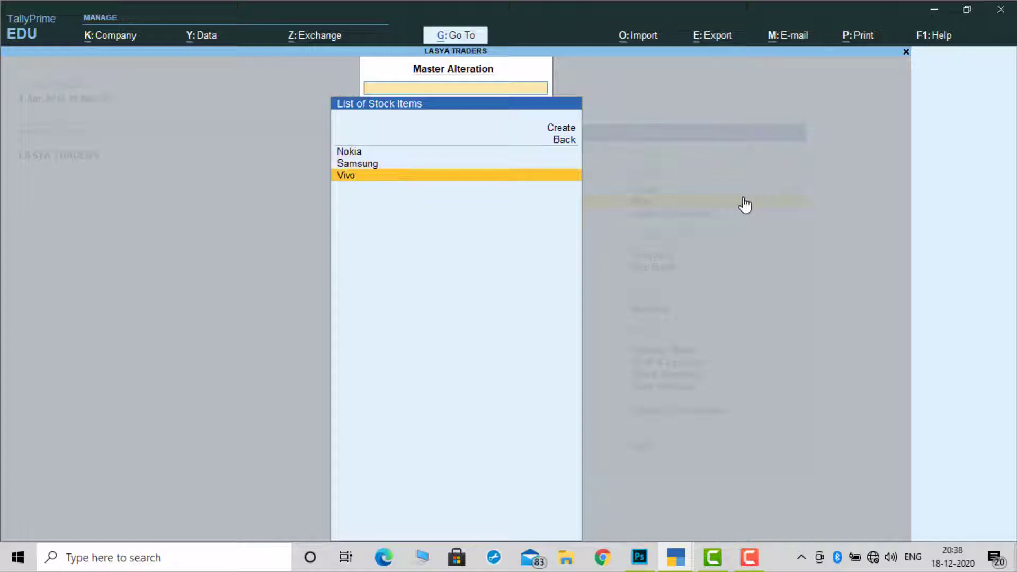
key(Escape)
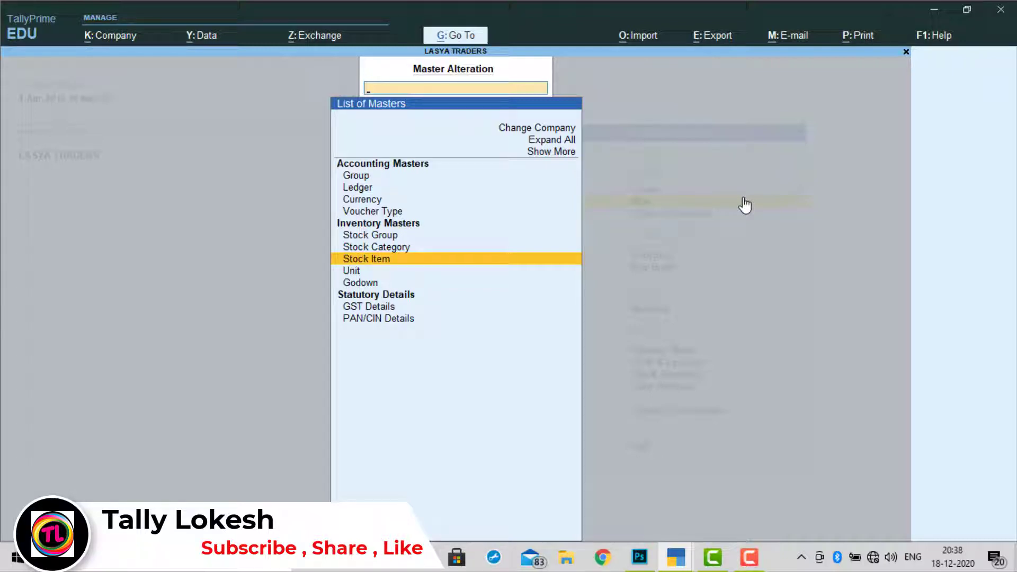
key(Escape)
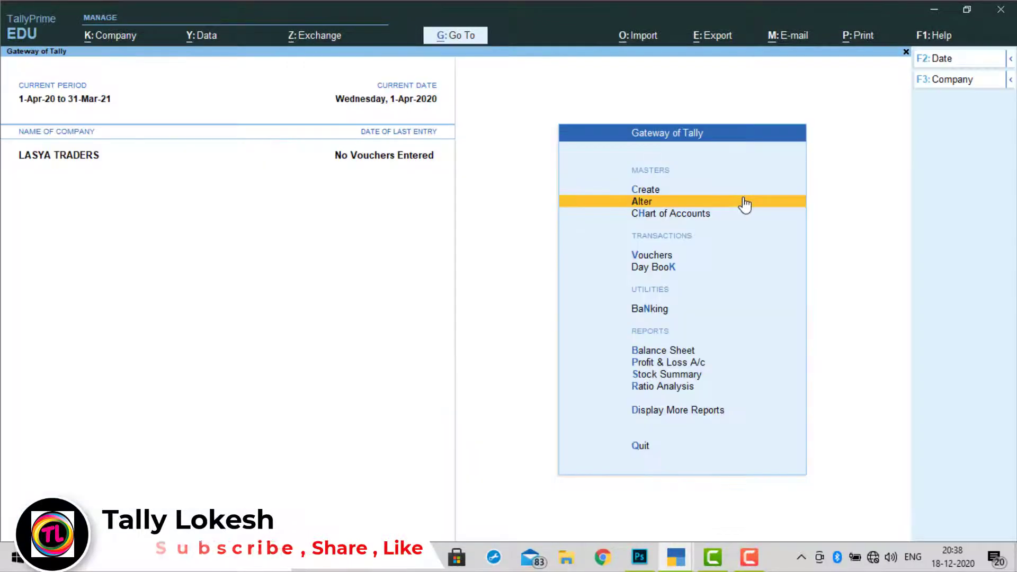
Start a receipt voucher and credit the CAPITAL ledger with 10000
key(Down)
key(Down)
key(Return)
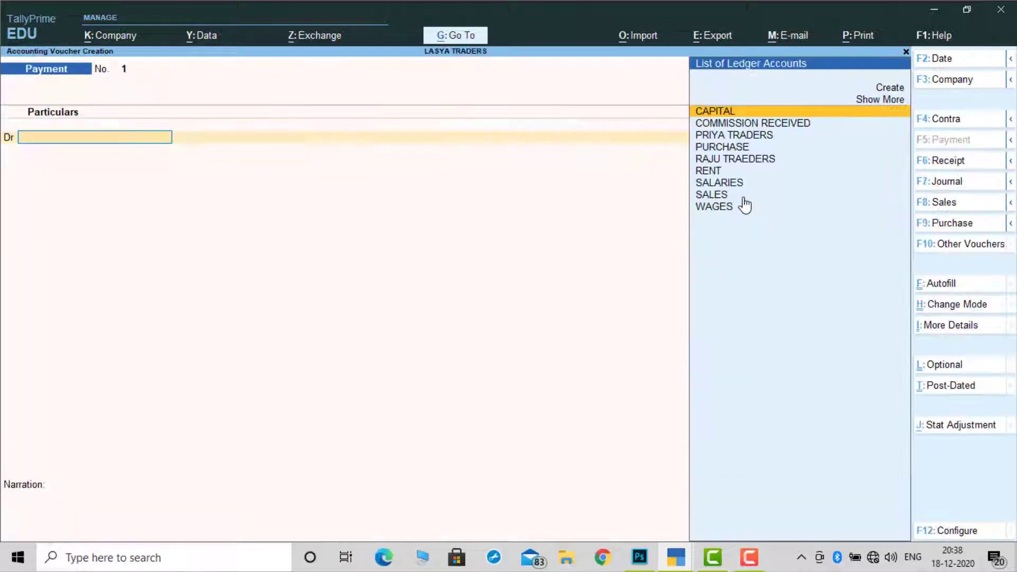
click(952, 169)
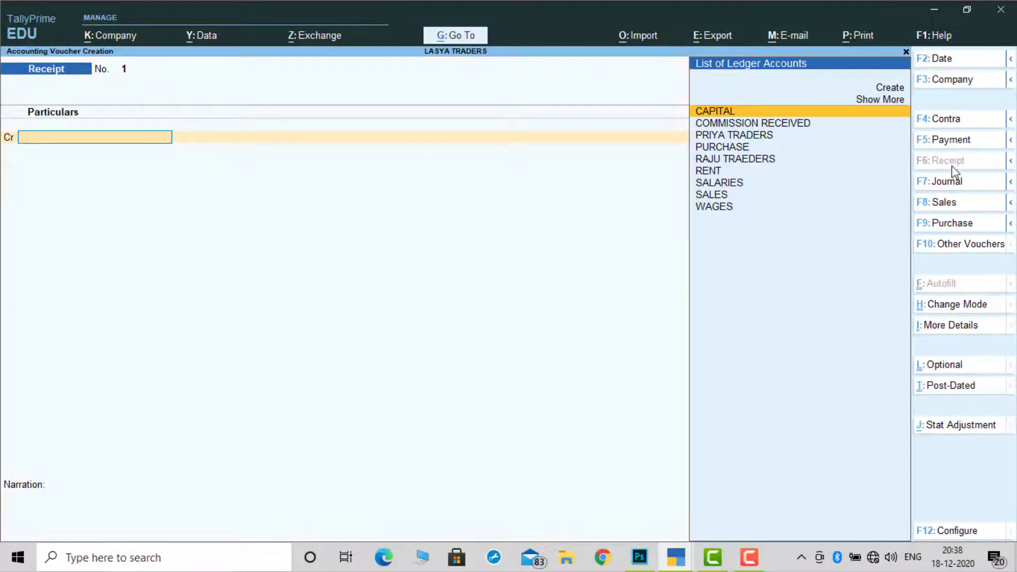
text(Ca)
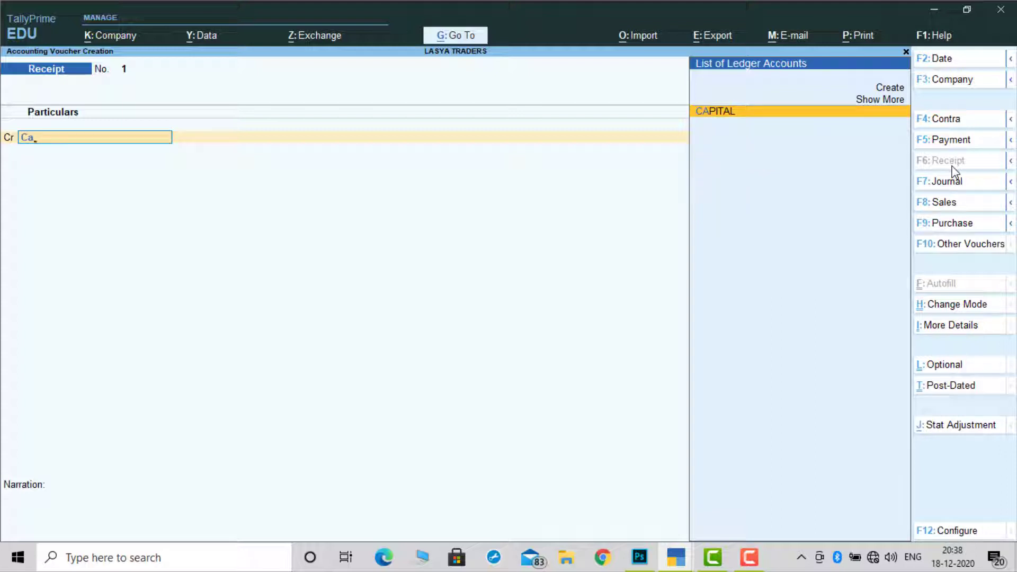
key(Return)
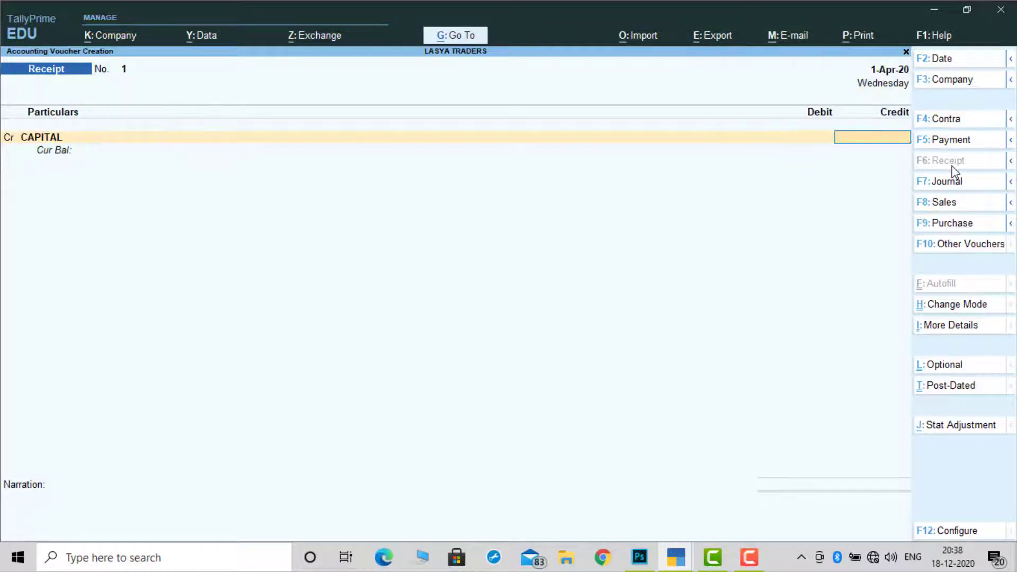
text(10000)
key(Return)
Debit Cash with the full 10,000 in the receipt voucher and accept it without a narration
key(Return)
key(Down)
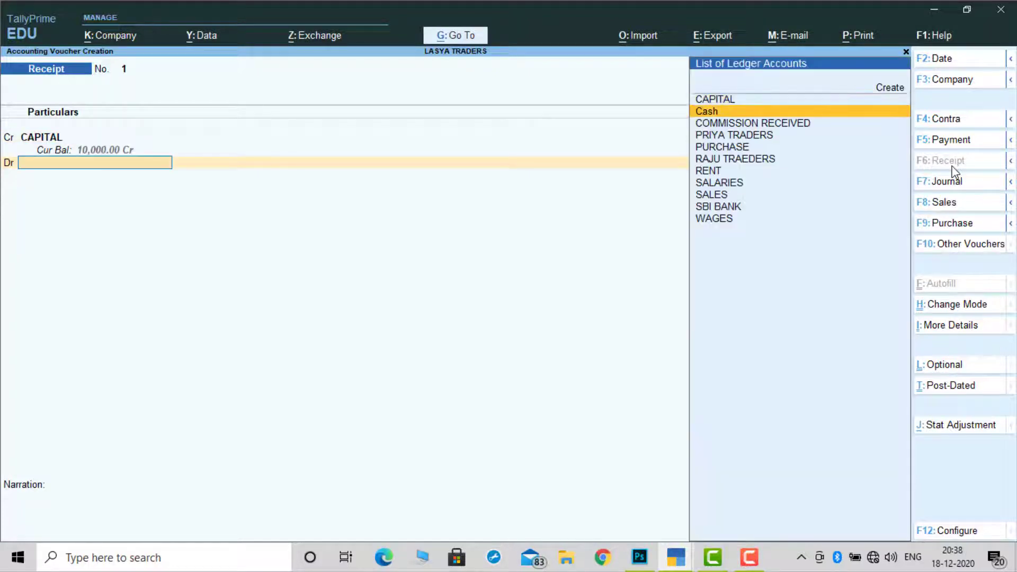
key(Return)
key(Return)
key(Return)
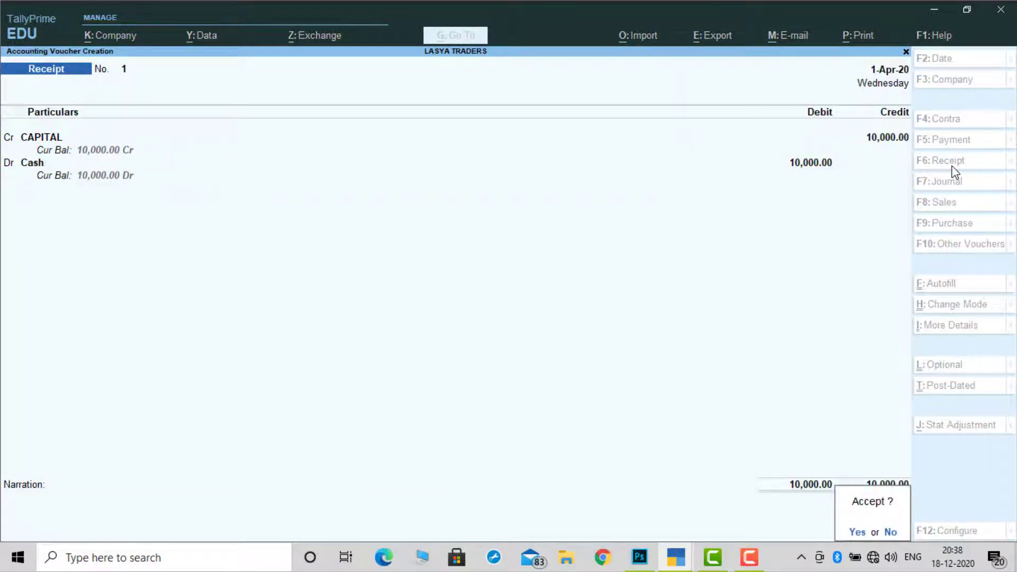
key(Return)
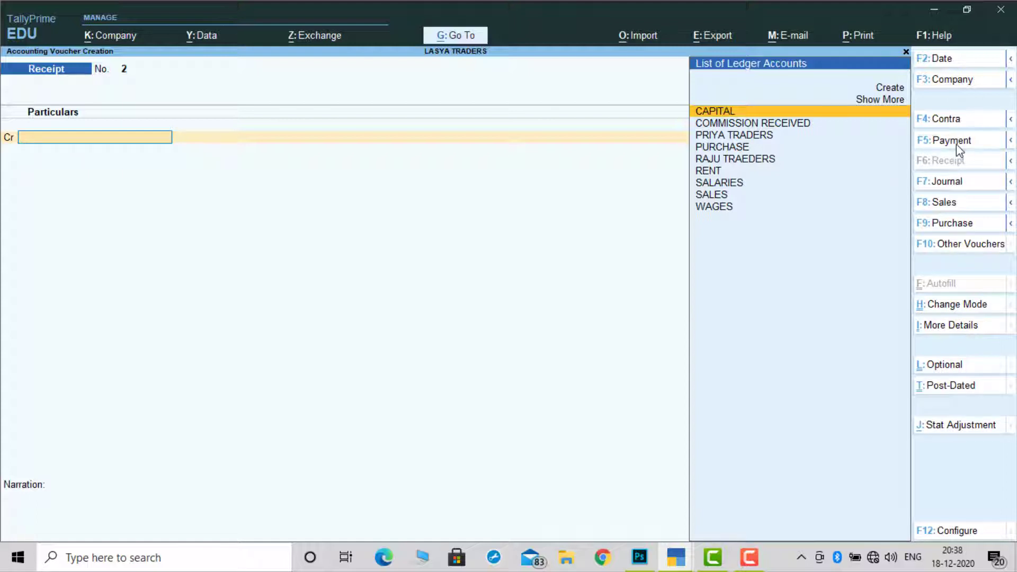
Record a payment voucher debiting WAGES with 5000 and crediting Cash, leaving the narration empty
click(958, 148)
text(Wa)
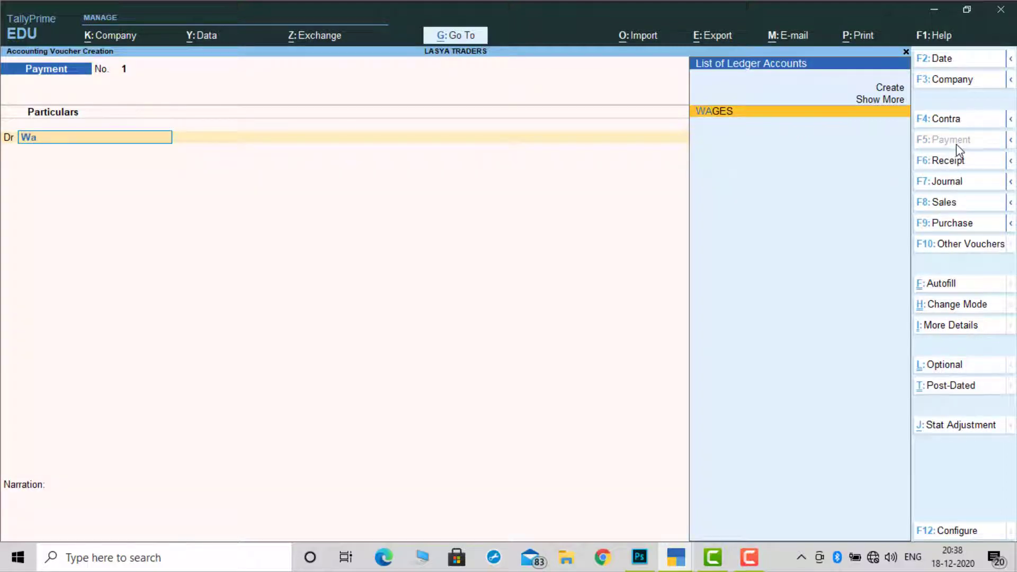
key(Return)
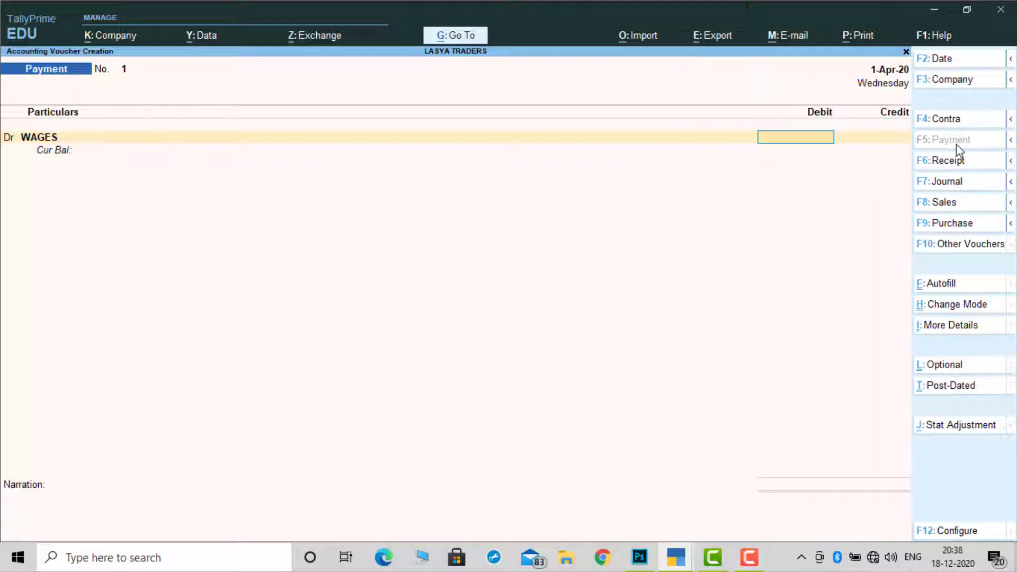
text(5000)
key(Return)
key(Down)
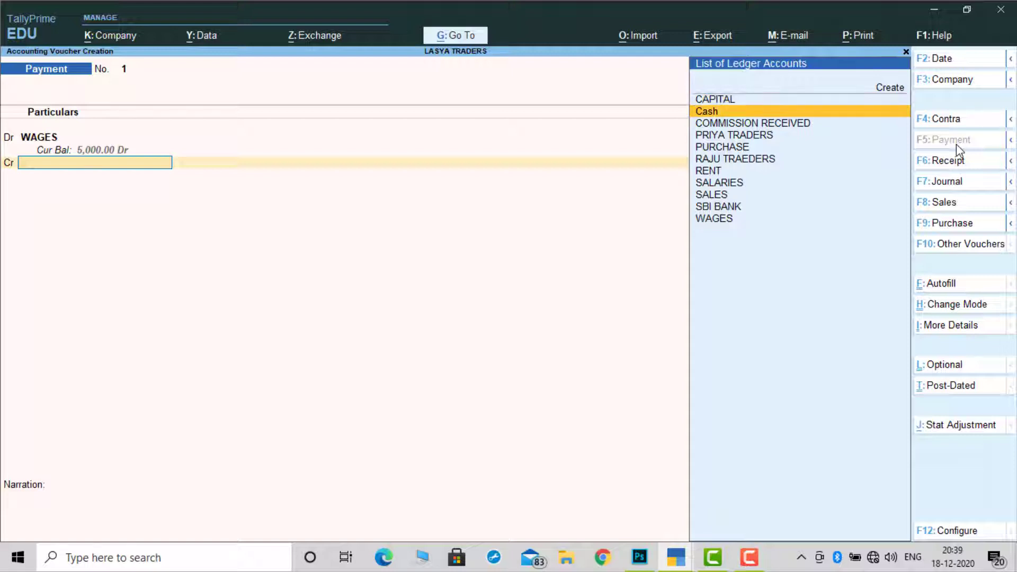
key(Return)
key(Return)
key(Return)
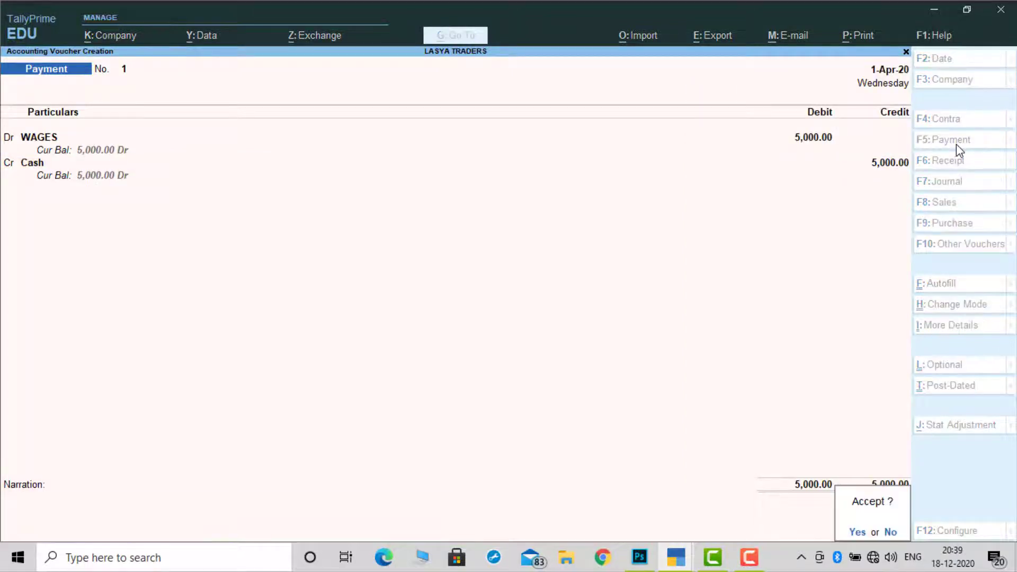
key(Return)
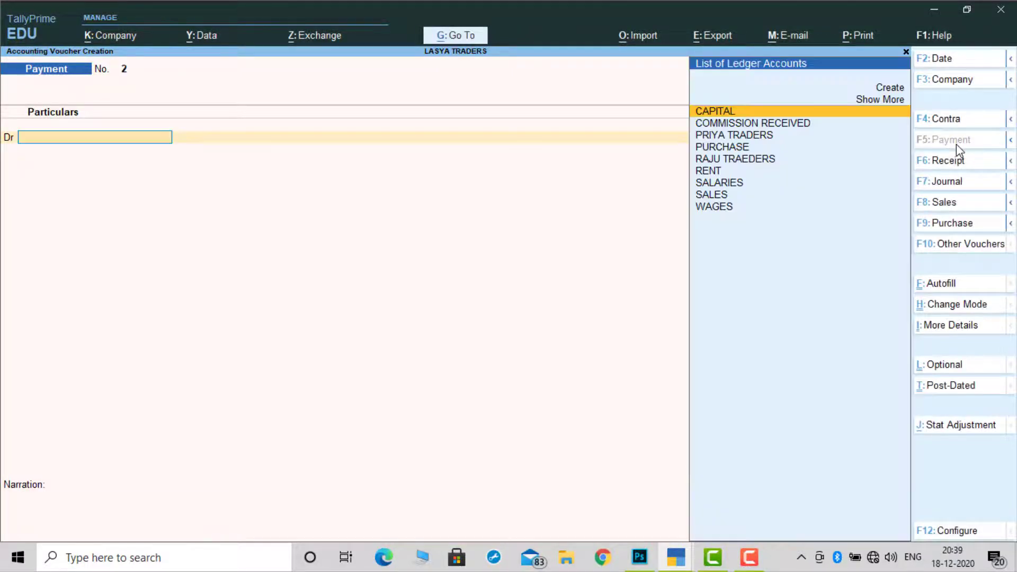
Start a purchase voucher with RAJU TRAEDERS as the party, default party details and PURCHASE as the purchase ledger
click(962, 228)
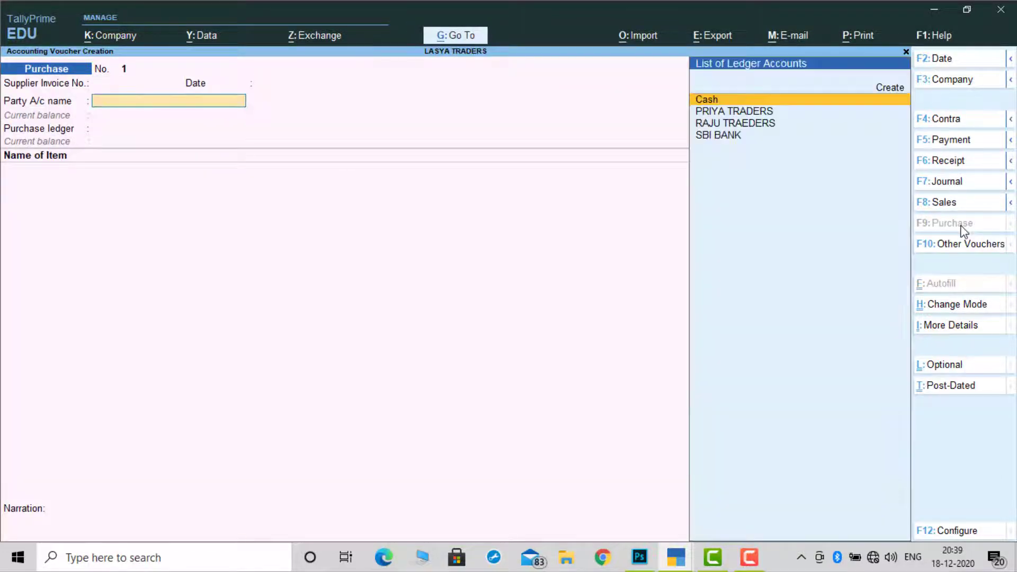
key(Down)
key(Down)
key(Return)
key(Return)
key(Return)
key(Return)
key(Return)
key(Return)
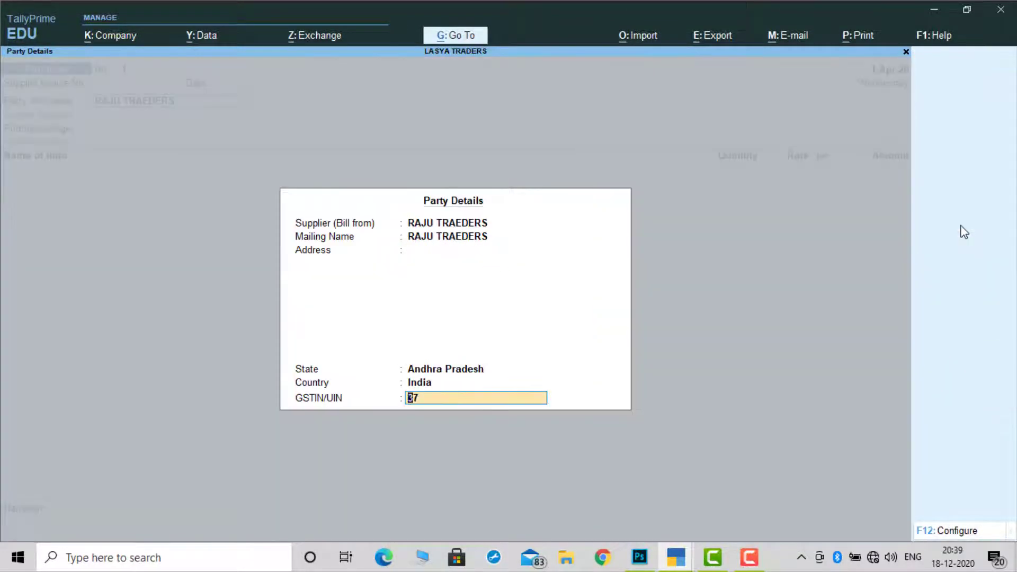
key(Return)
key(Return)
Add the stock item Nokia to the purchase voucher with a quantity of 15 nos at a rate of 15,000
key(Down)
key(Down)
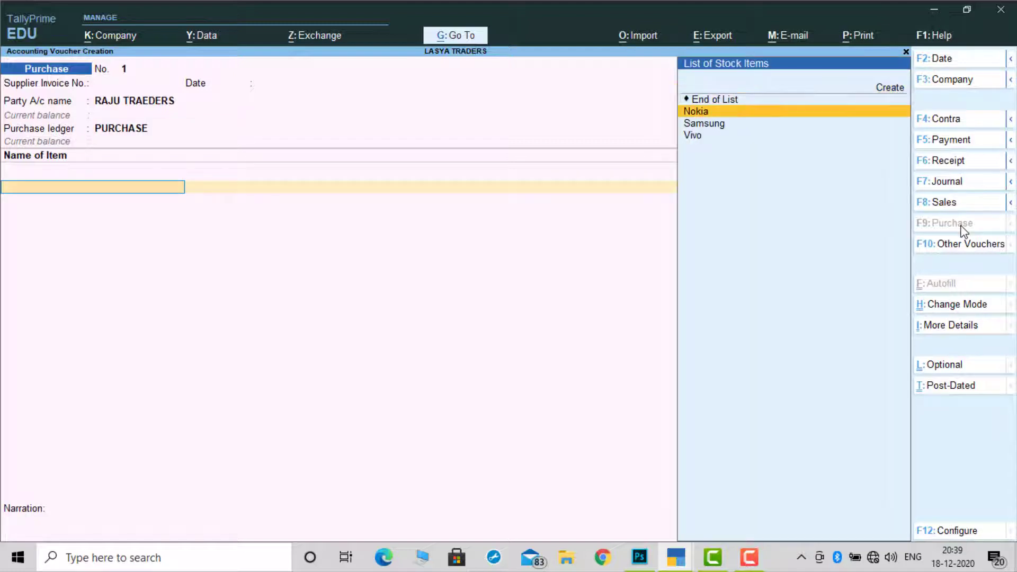
key(Return)
text(1)
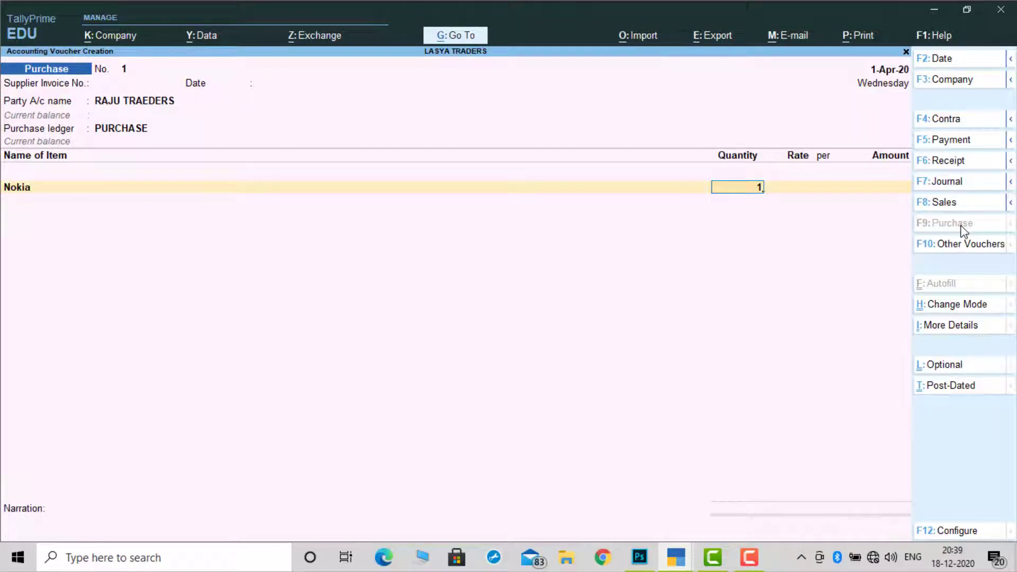
text(5)
key(Return)
text(1)
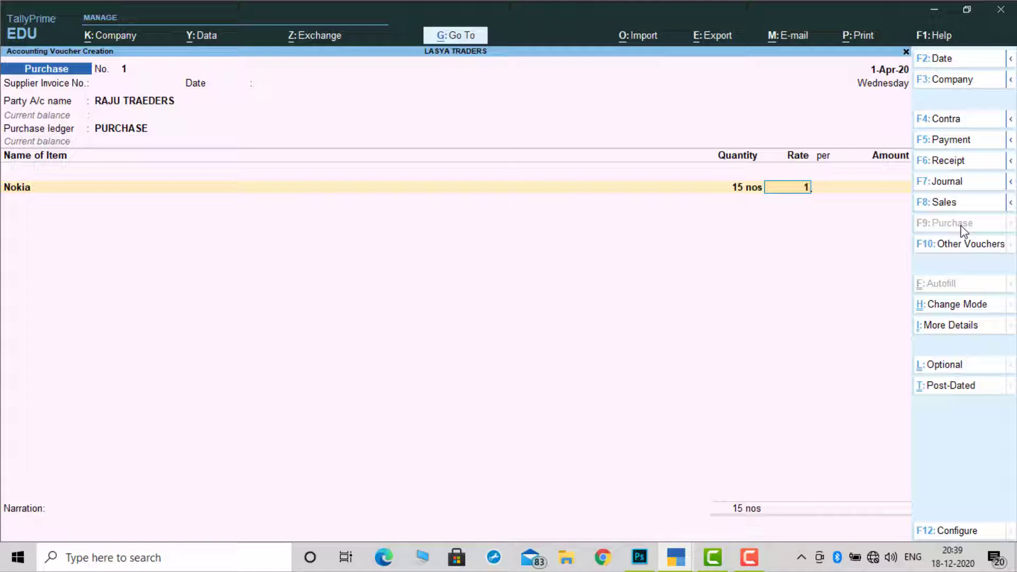
text(5,000)
key(Return)
key(Return)
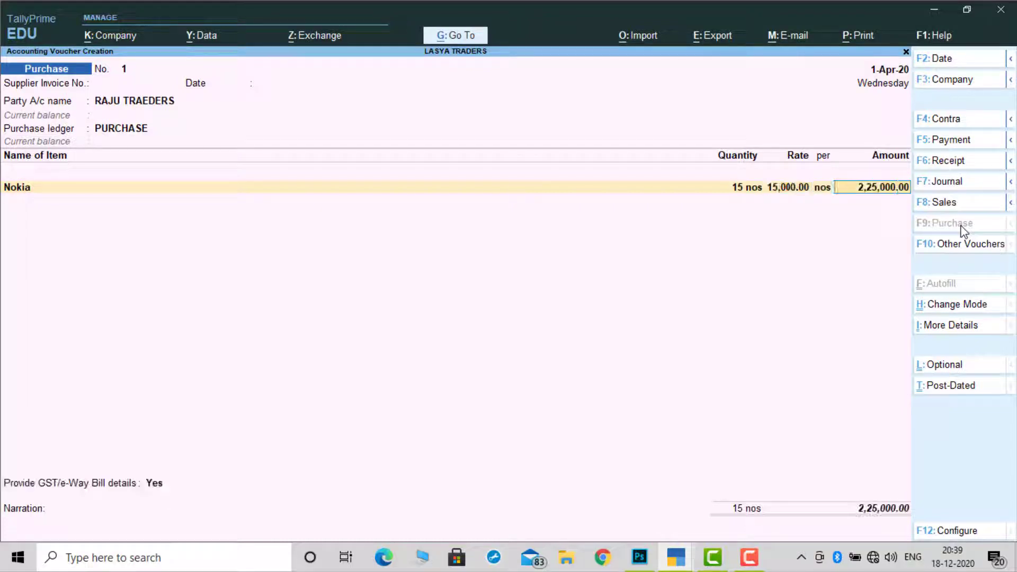
key(Return)
End the item list, set Provide GST/e-Way Bill details to No and accept the purchase voucher
key(Return)
key(Return)
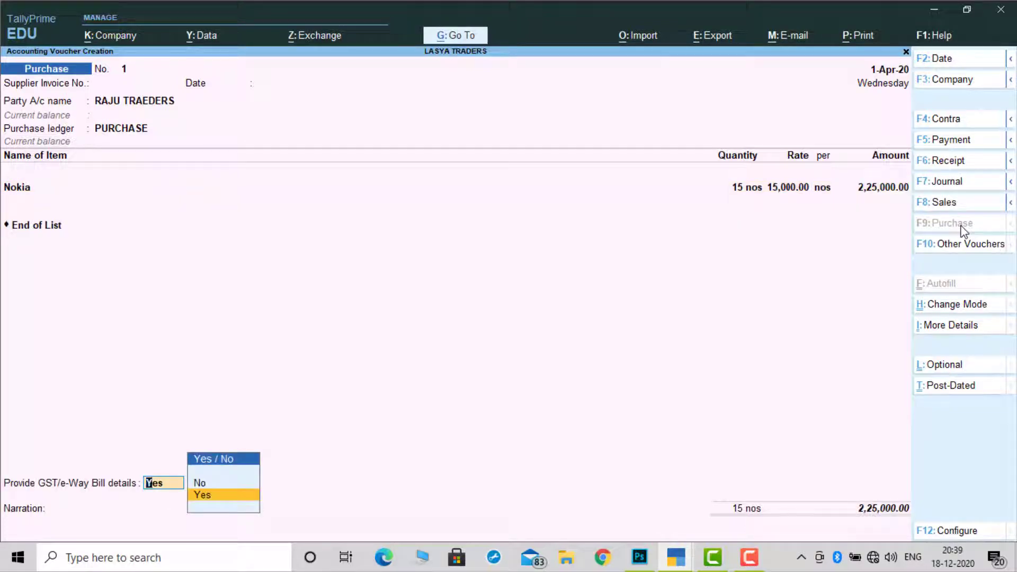
key(Up)
key(Return)
key(Return)
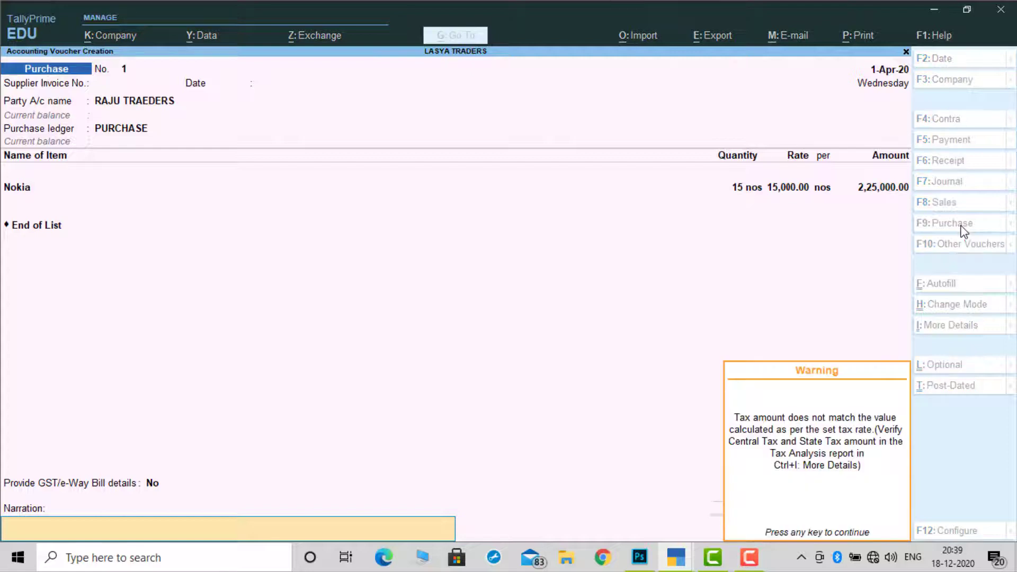
key(Return)
key(Return)
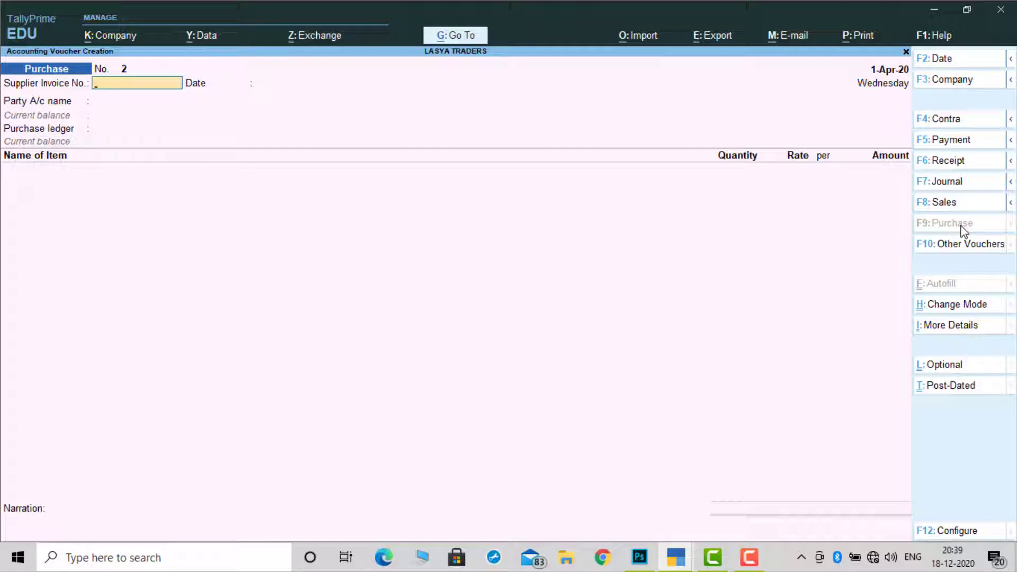
Quit voucher creation and open the CAPITAL ledger for alteration
key(Escape)
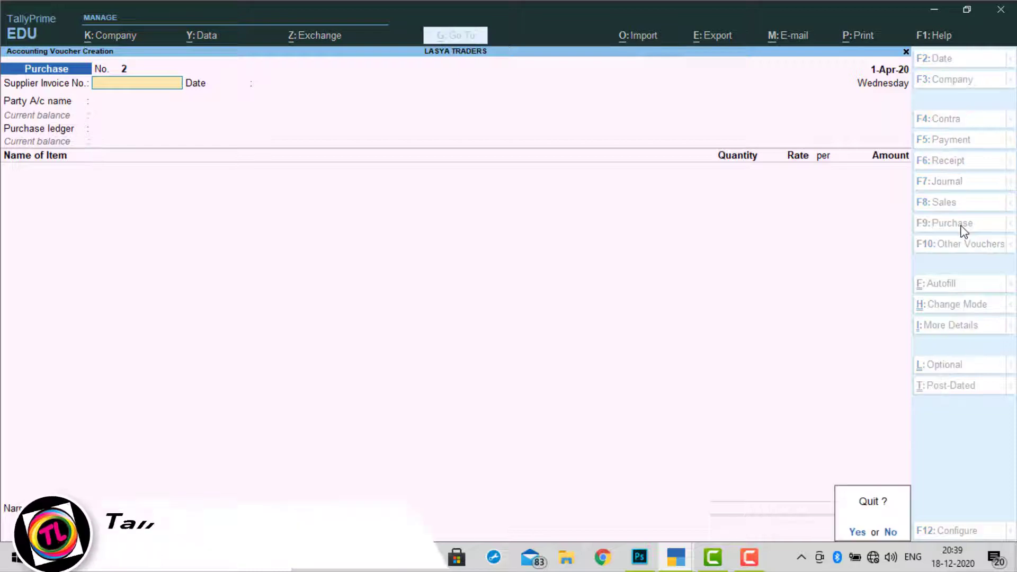
key(y)
key(Down)
key(Up)
key(Up)
key(Up)
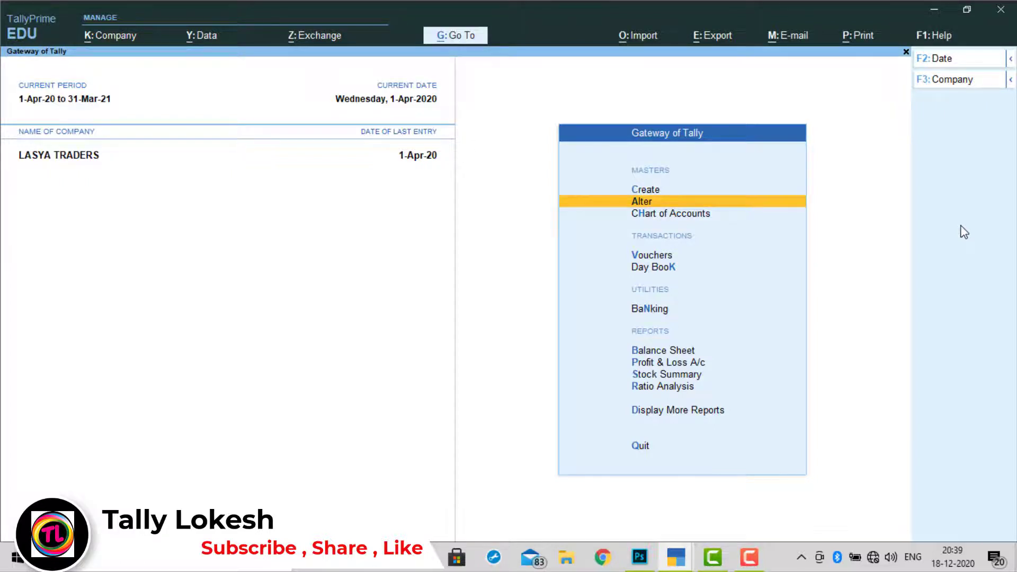
key(Return)
key(Down)
key(Return)
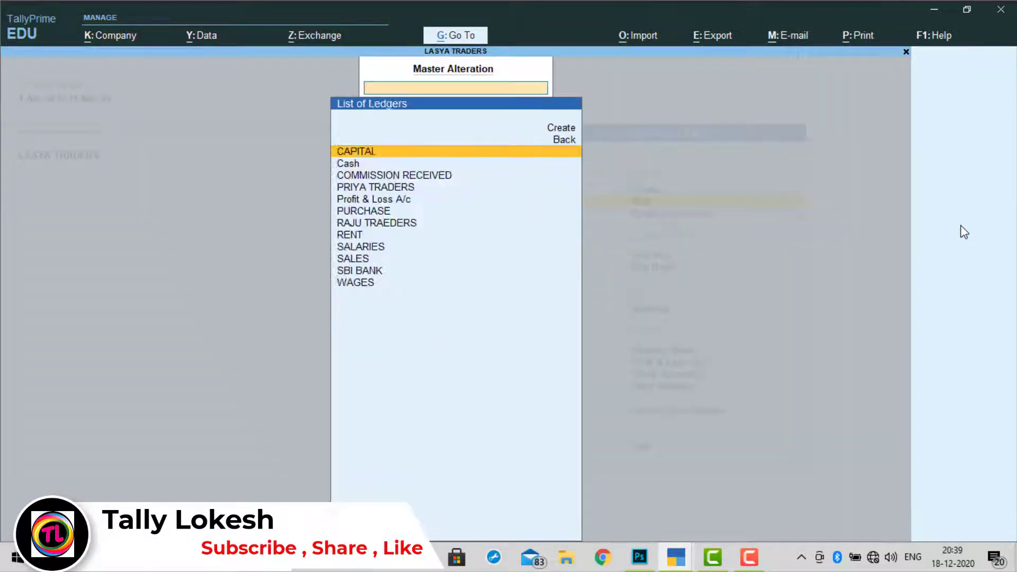
key(Return)
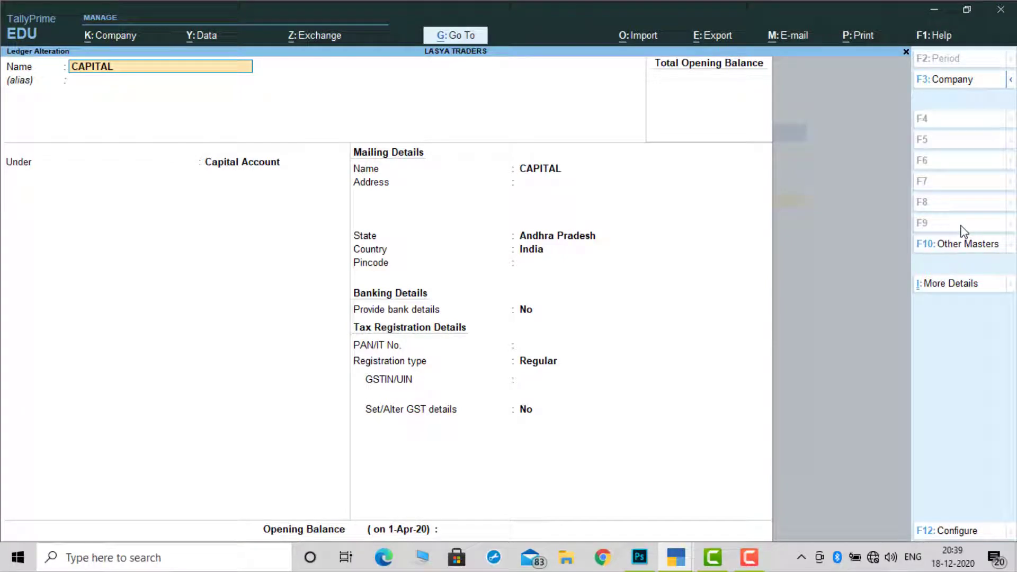
Give the CAPITAL ledger the alias 1 and save the alteration
key(Return)
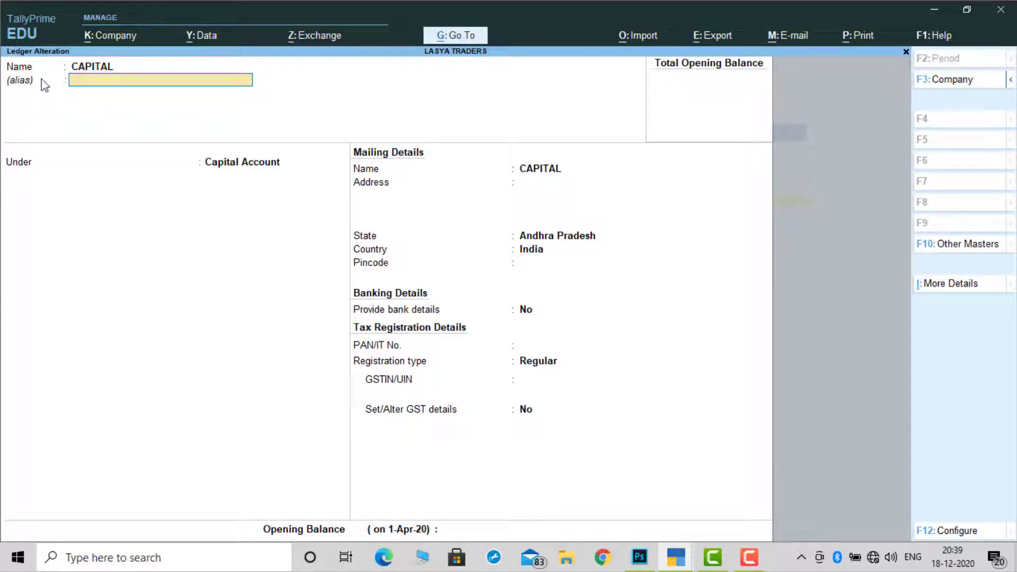
key(Return)
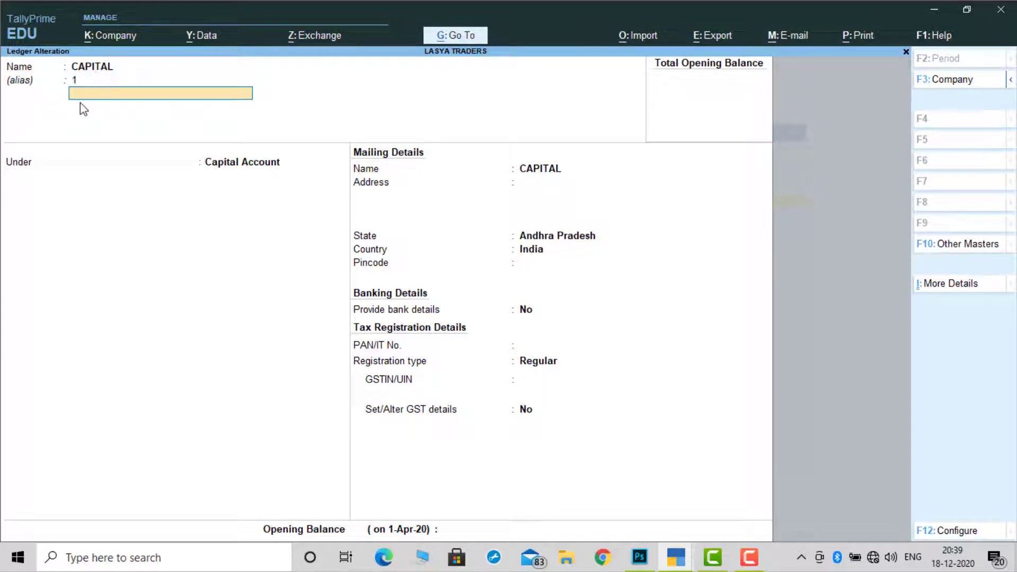
key(ctrl)
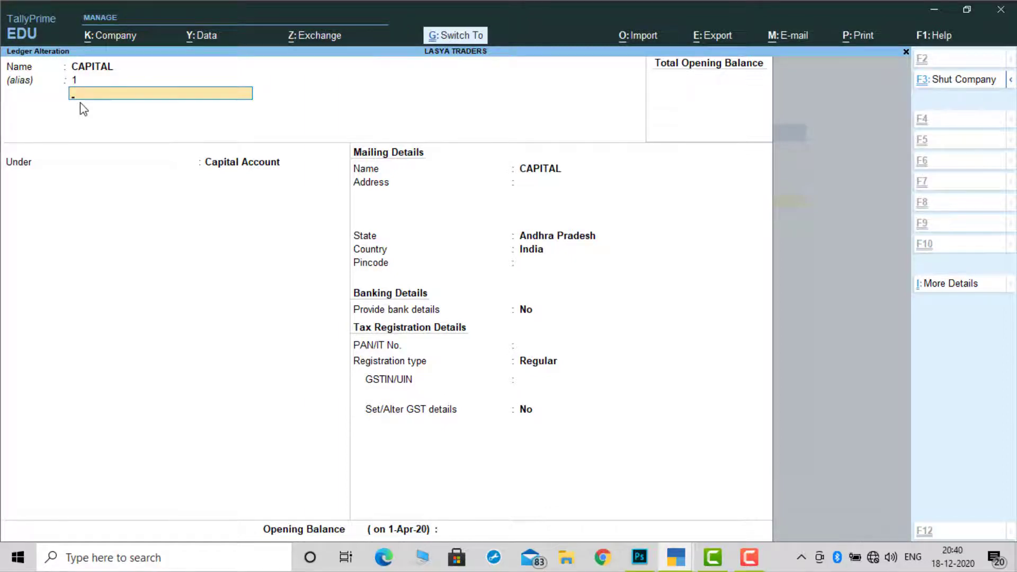
key(ctrl+a)
Open the PURCHASE ledger for alteration, give it the alias P and save the change
key(Down)
key(Down)
key(Down)
key(Down)
key(Down)
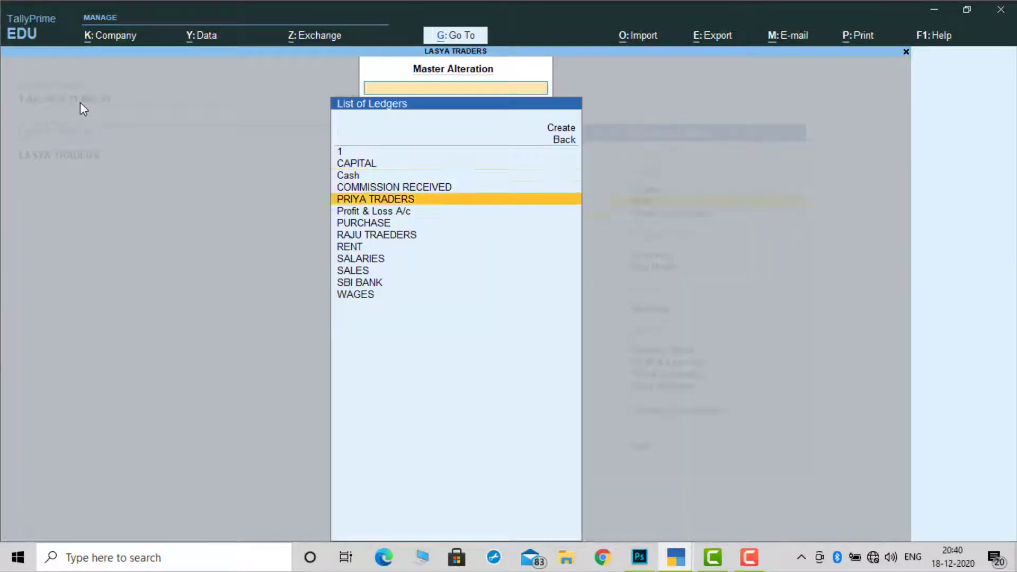
key(Return)
key(Return)
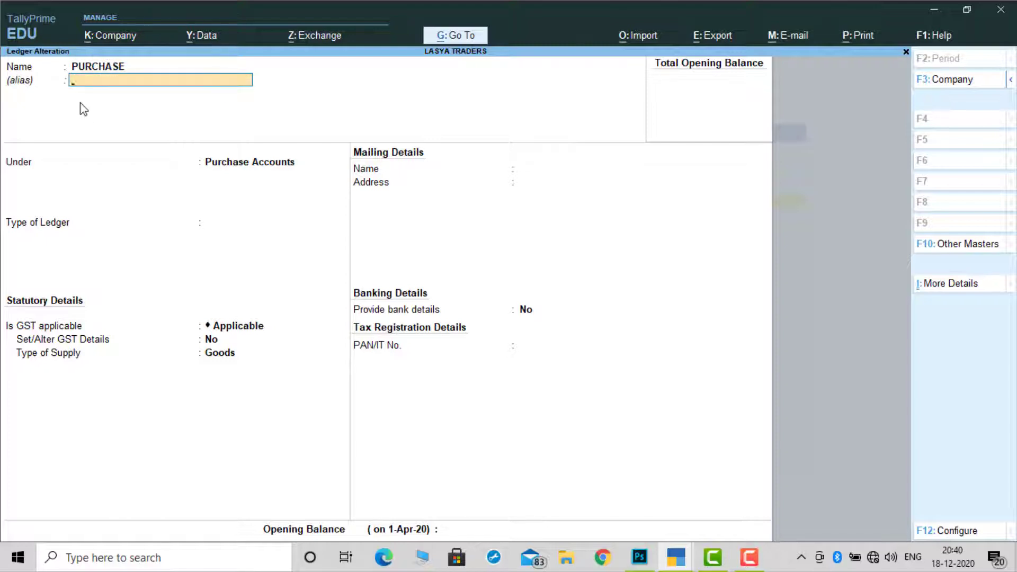
text(P)
key(Return)
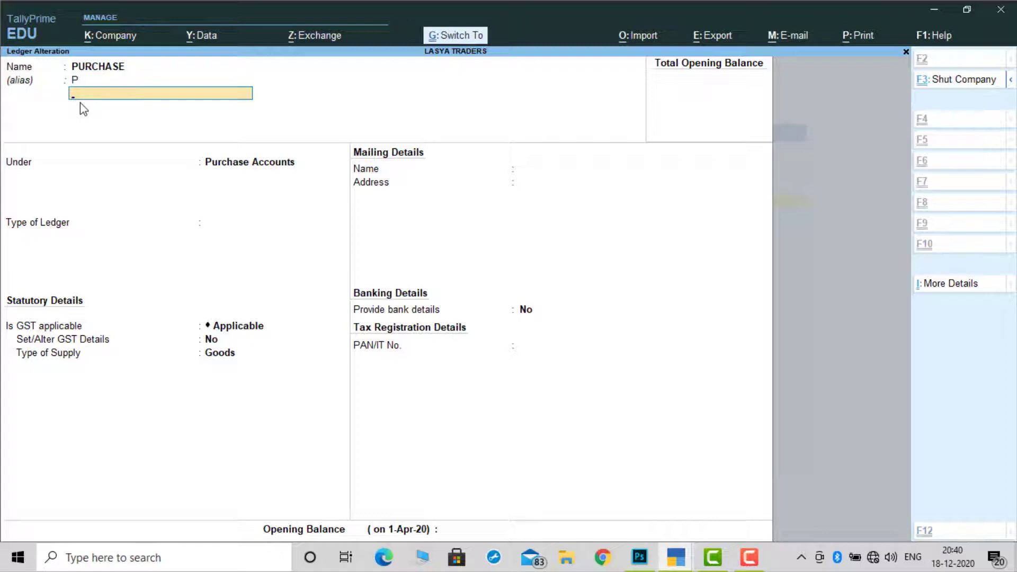
key(ctrl+a)
Give the SALARIES ledger the alias A and save the alteration
key(Down)
key(Down)
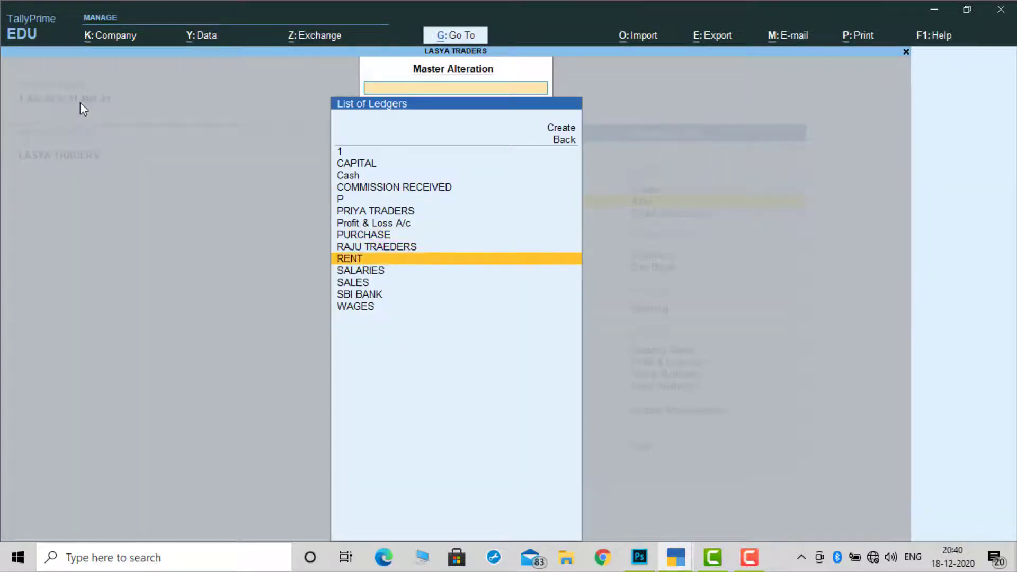
key(Down)
key(Return)
key(Return)
text(S)
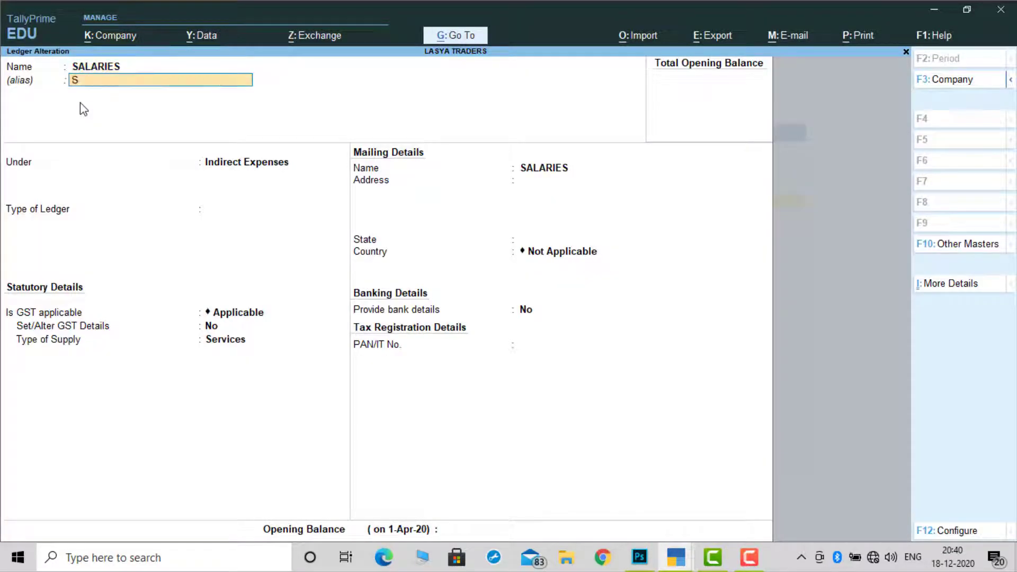
key(Return)
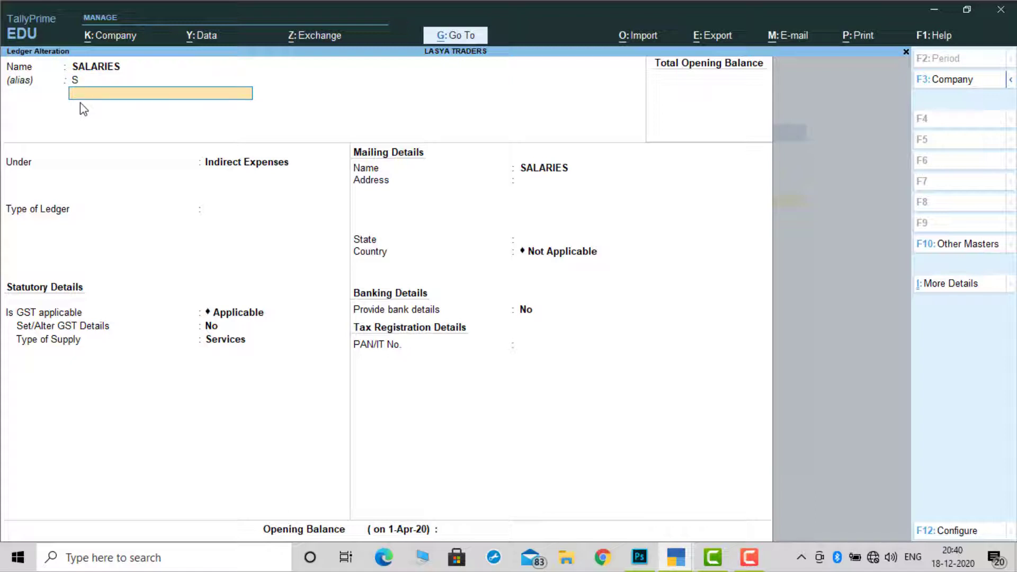
key(BackSpace)
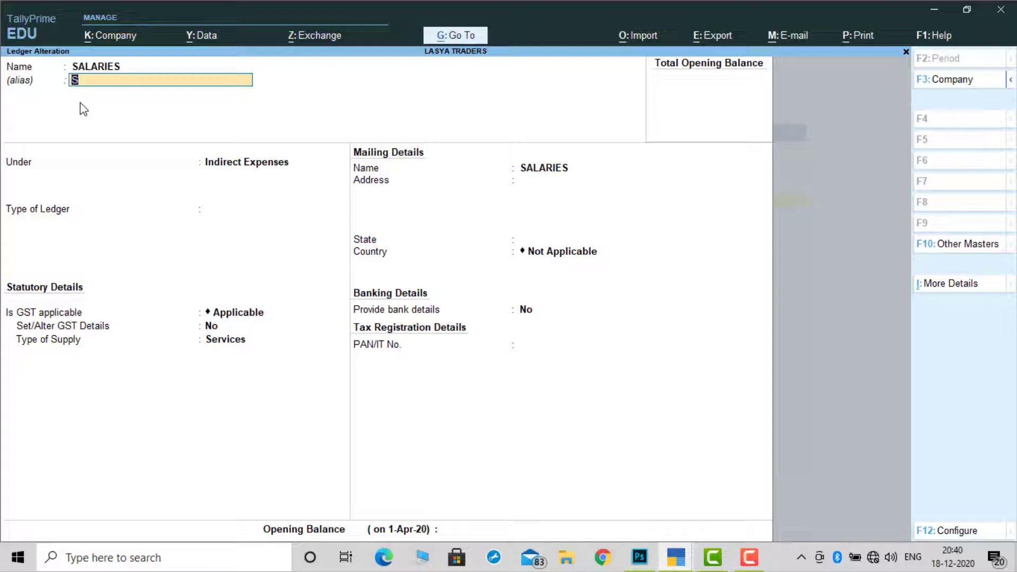
text(A)
key(Return)
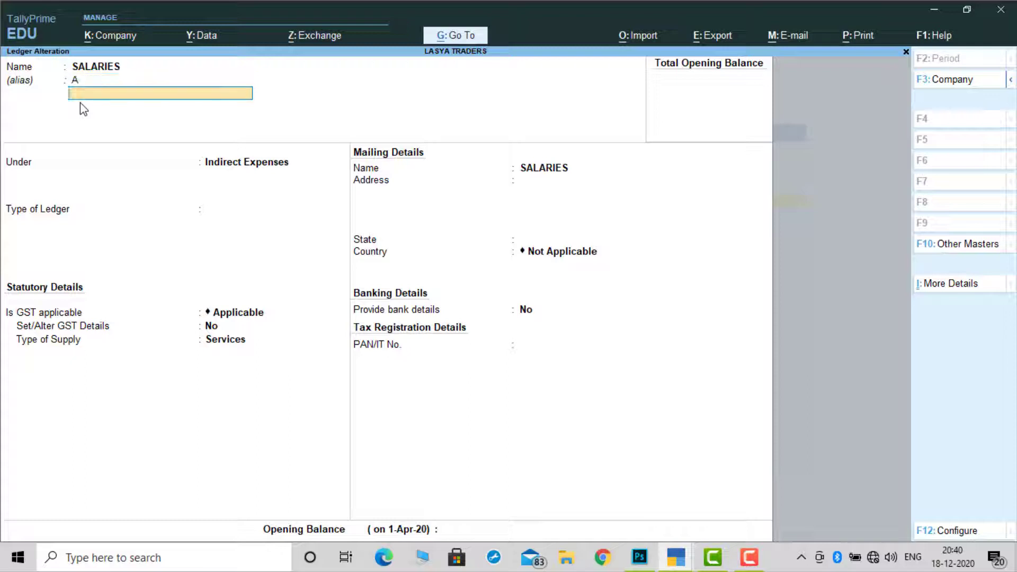
key(ctrl)
key(ctrl+a)
Open the SALES ledger for alteration, set its alias to S and save it
key(Down)
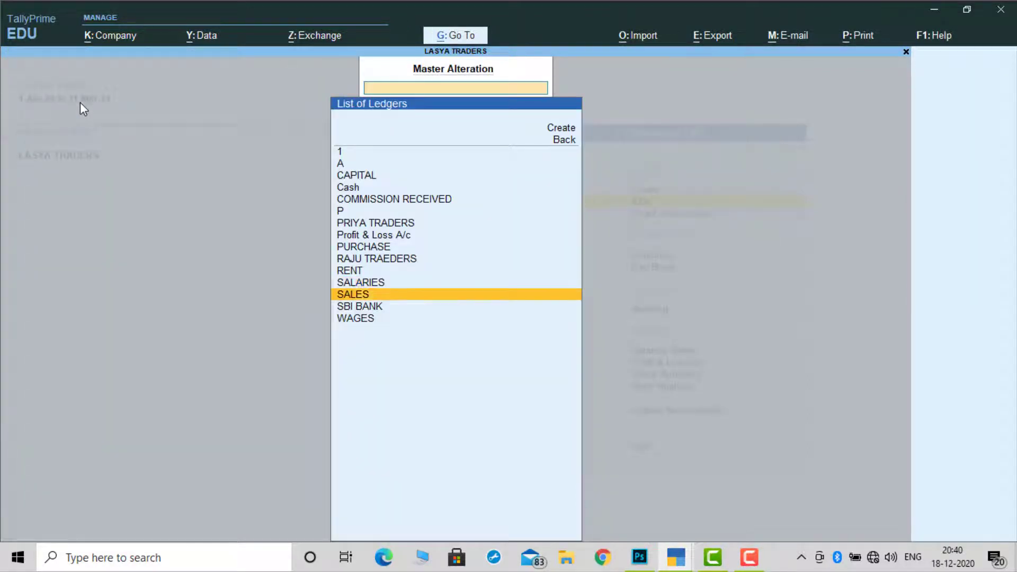
key(Return)
key(Return)
text(S)
key(Return)
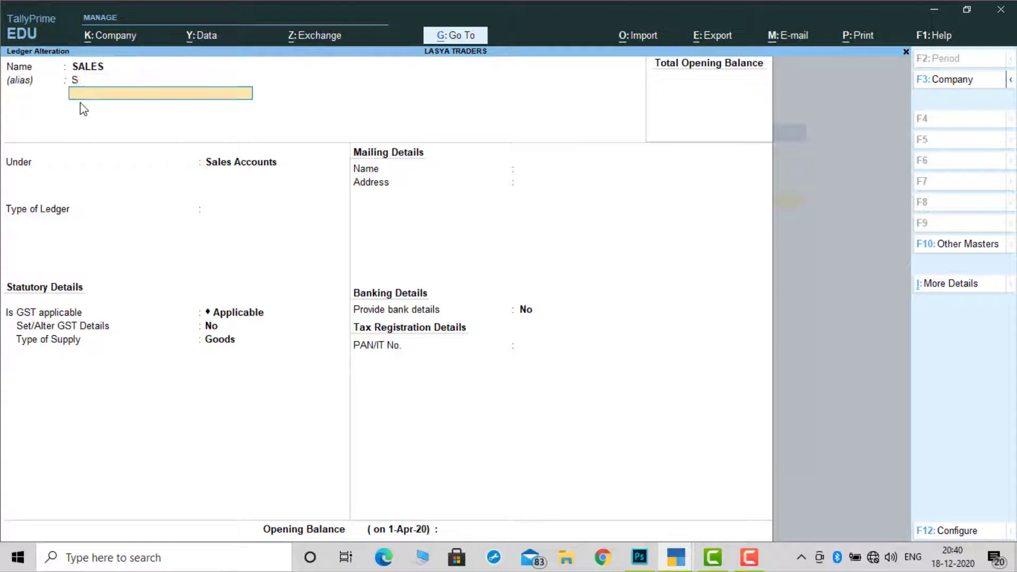
key(ctrl)
key(ctrl+a)
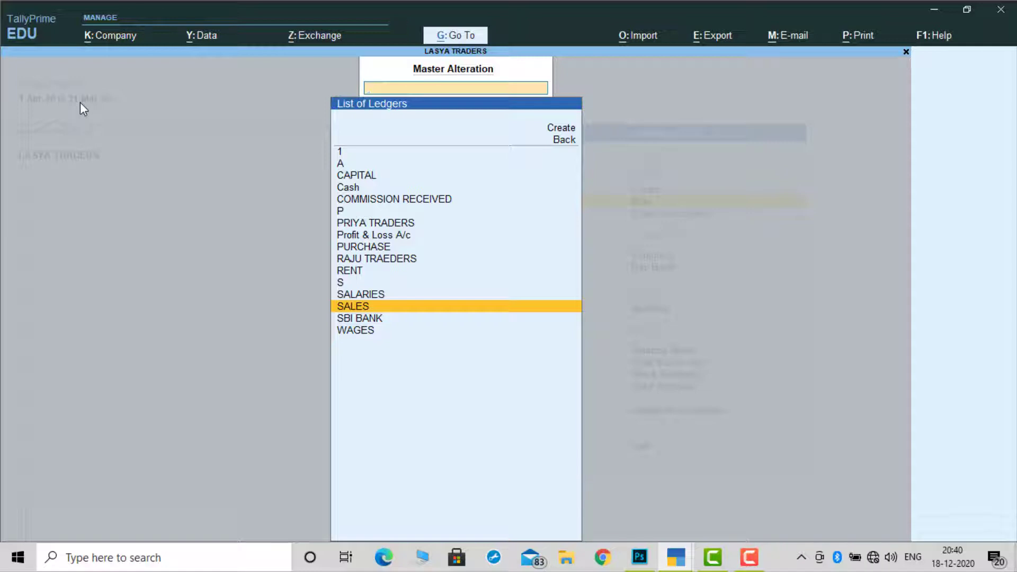
Open the SBI BANK ledger for alteration, set its alias to B and save it
key(Down)
key(Return)
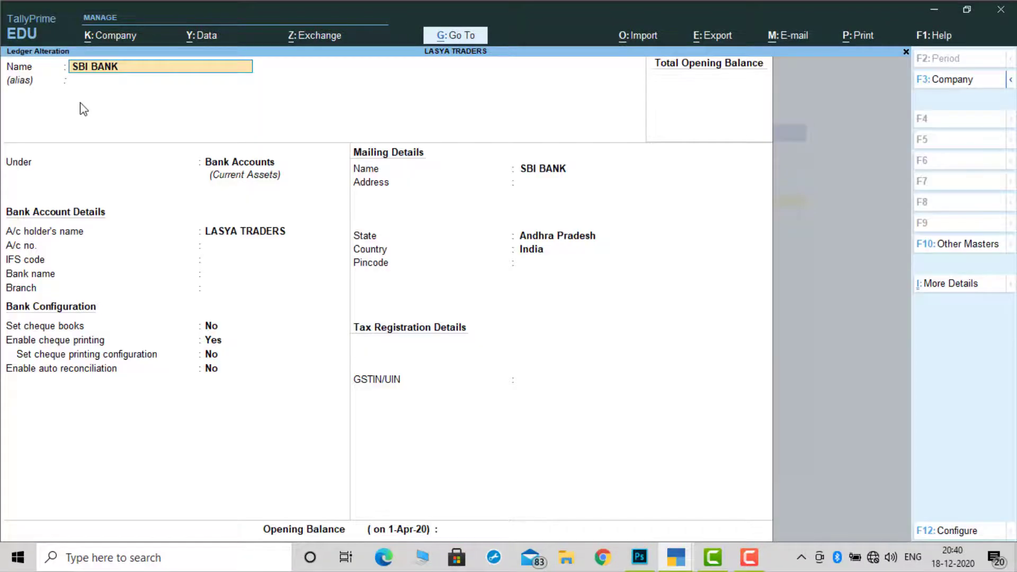
key(Return)
text(B)
key(Return)
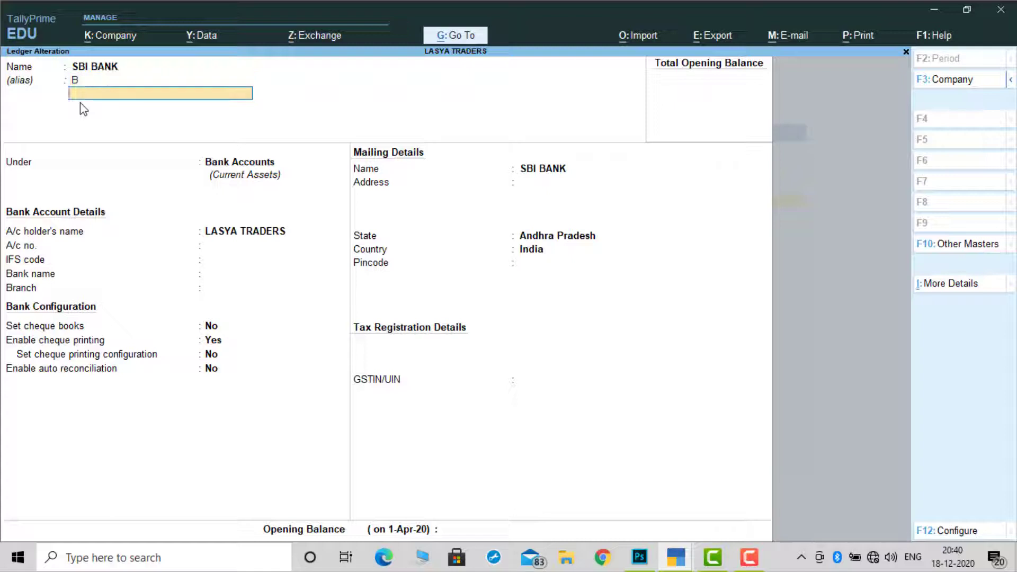
key(ctrl)
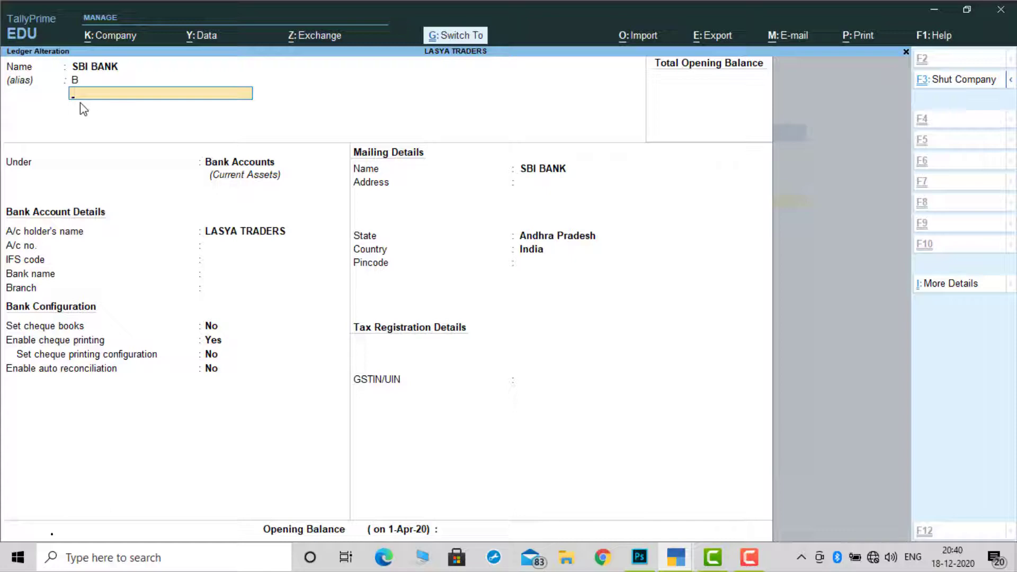
key(ctrl+a)
Give the WAGES ledger the alias W and save the alteration
key(Down)
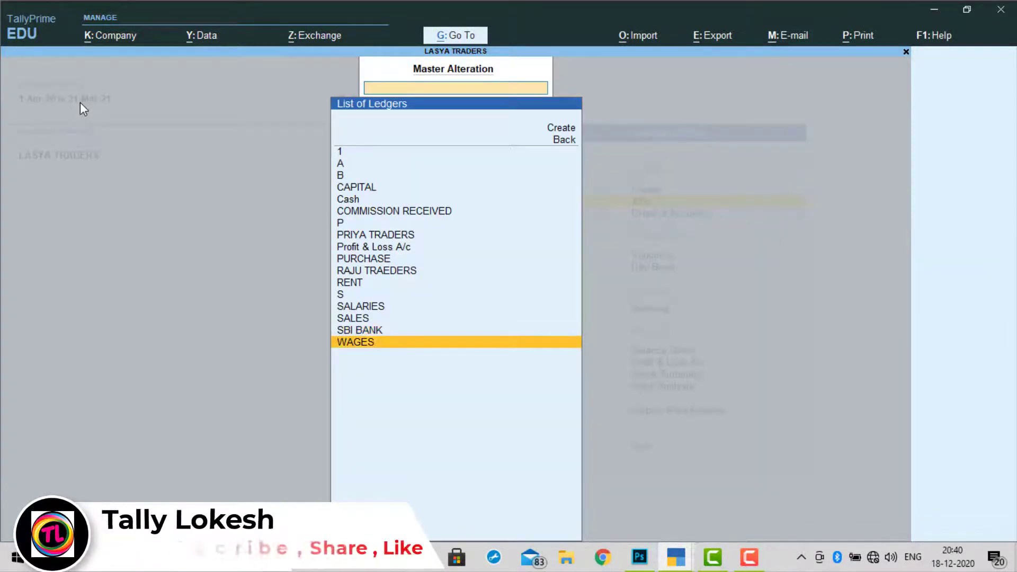
key(Return)
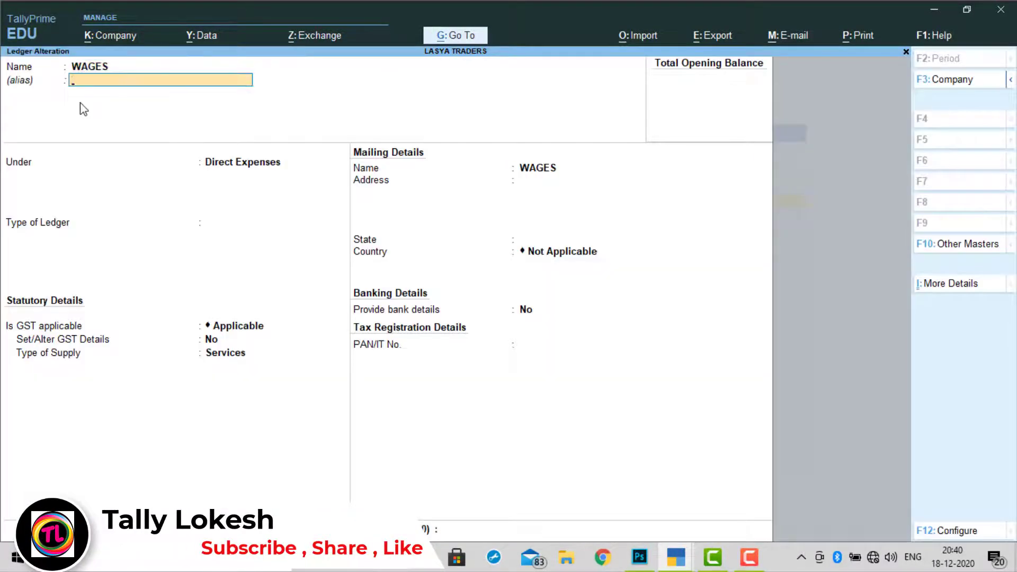
text(W)
key(Return)
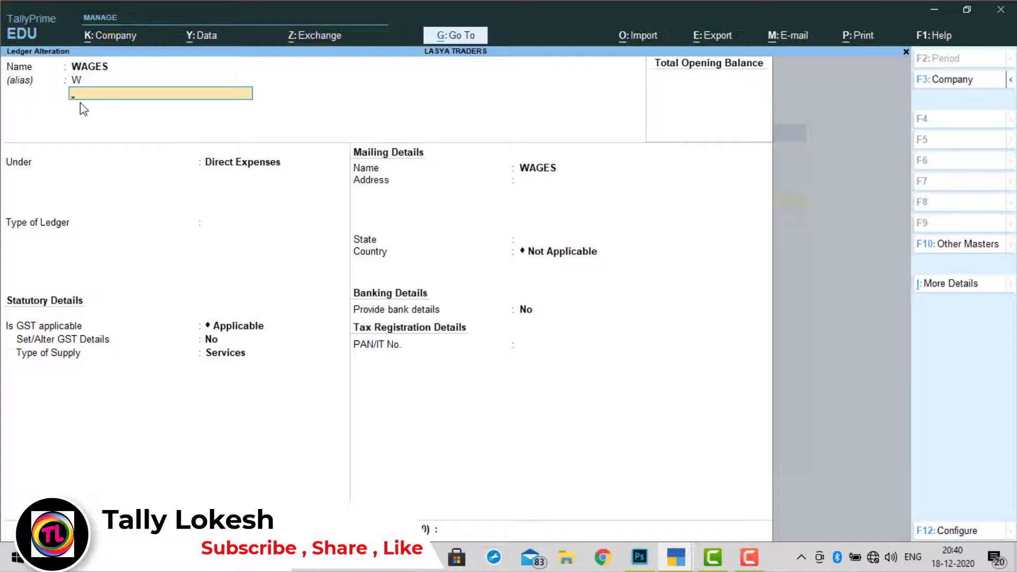
key(ctrl+a)
Open the RAJU TRAEDERS ledger for alteration, give it the alias R and save the change
key(Up)
key(Up)
key(Up)
key(Up)
key(Up)
key(Up)
key(Up)
key(Up)
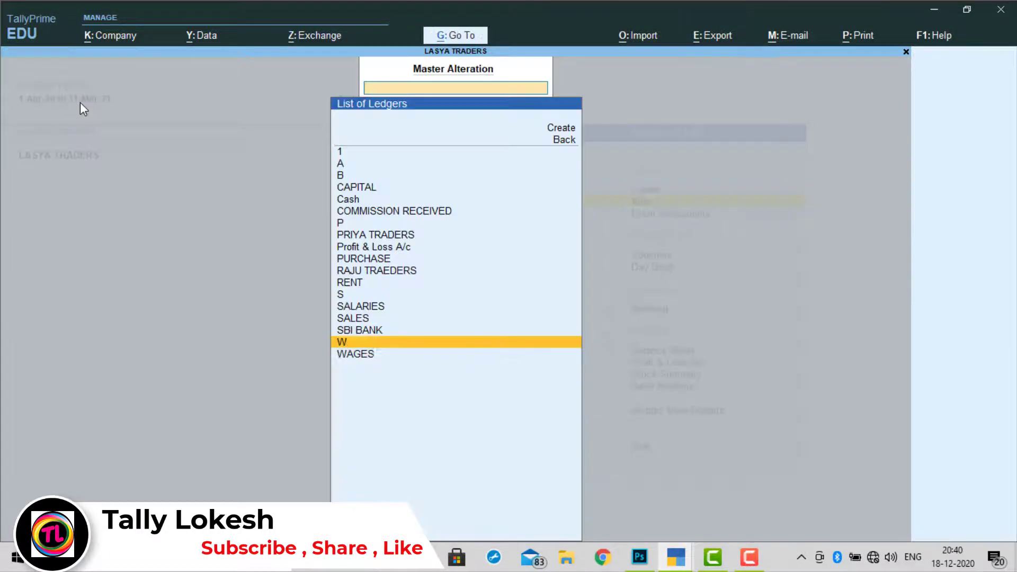
key(Down)
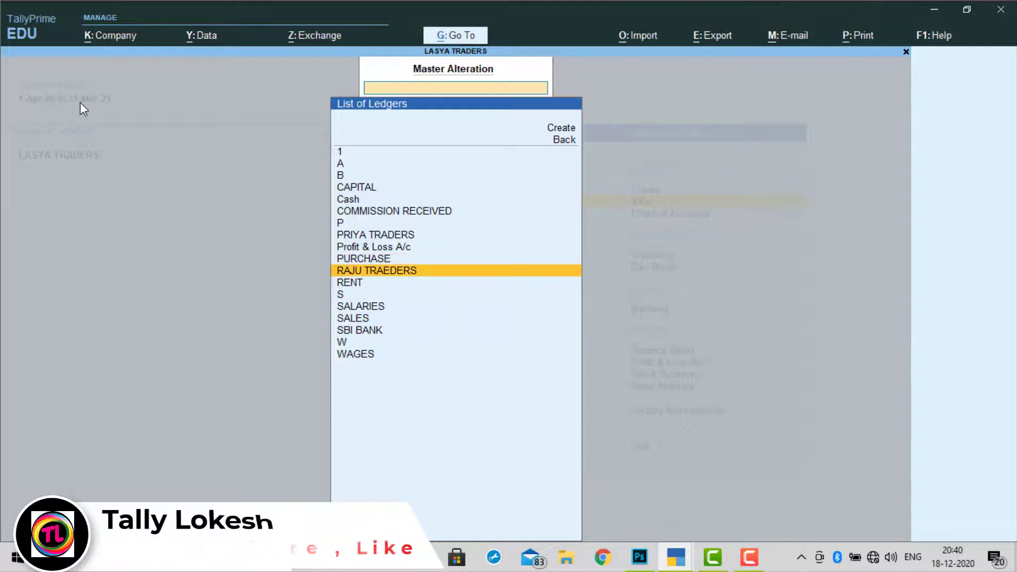
key(Return)
key(Return)
text(R)
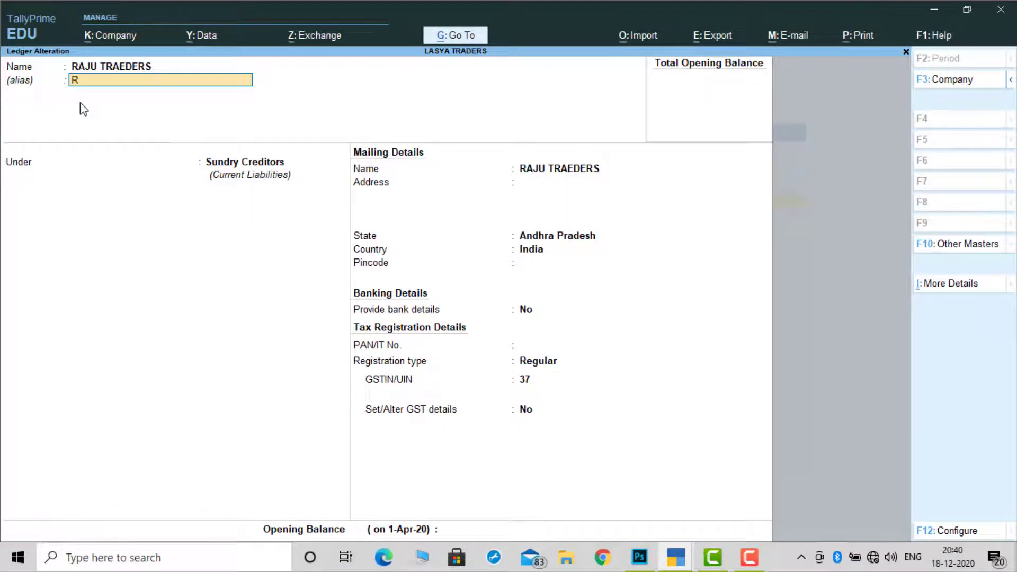
key(Return)
key(ctrl+a)
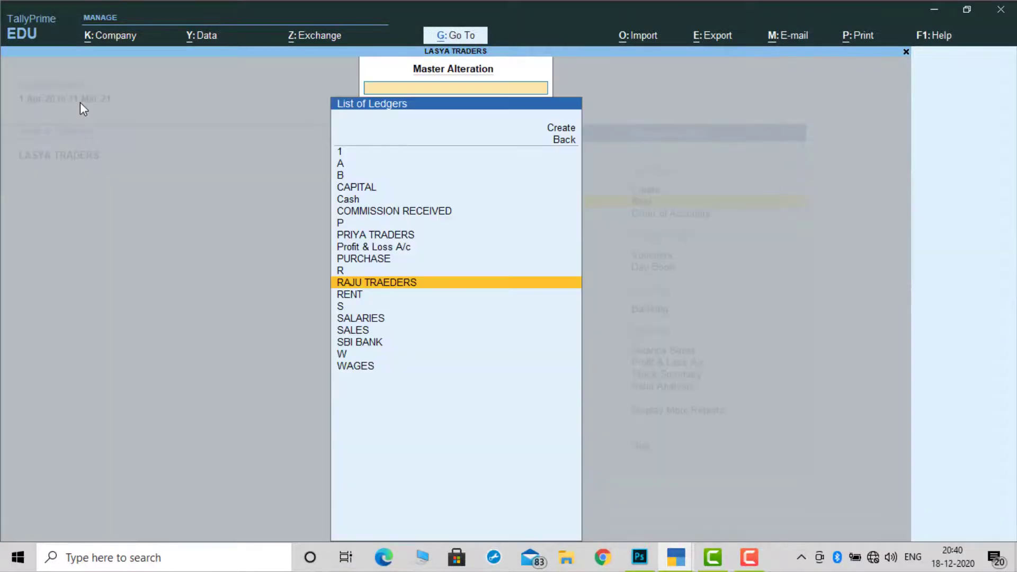
Open the PRIYA TRADERS ledger for alteration and try to give it the alias P
key(Up)
key(Up)
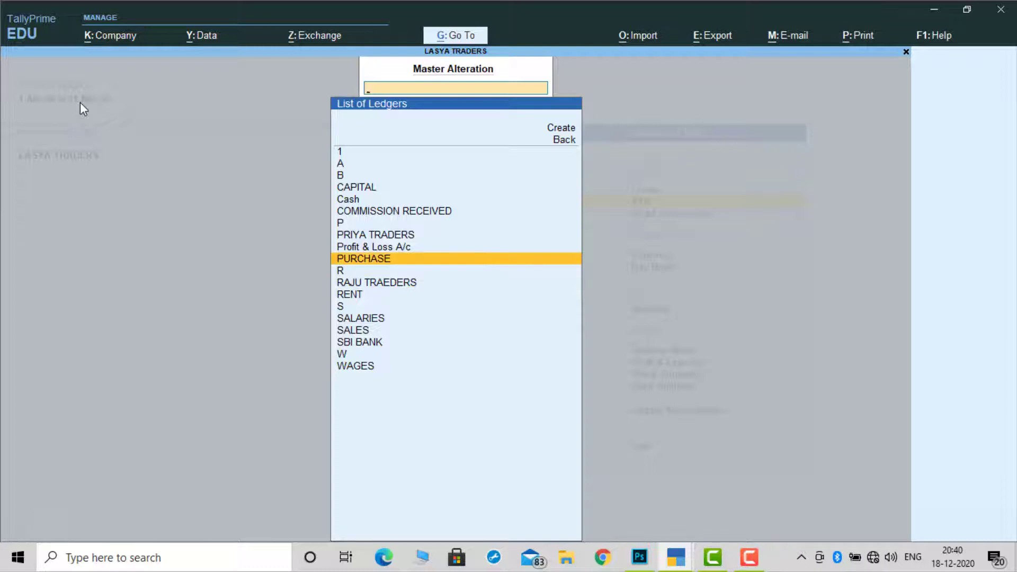
key(Down)
key(Down)
key(Up)
key(Up)
key(Up)
key(Up)
key(Up)
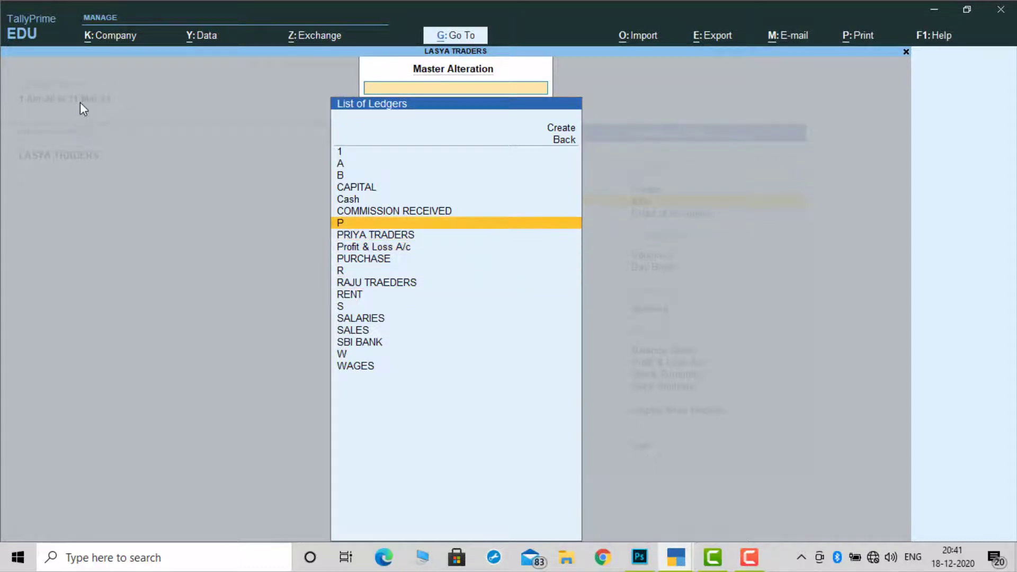
key(Down)
key(Return)
key(Return)
text(P)
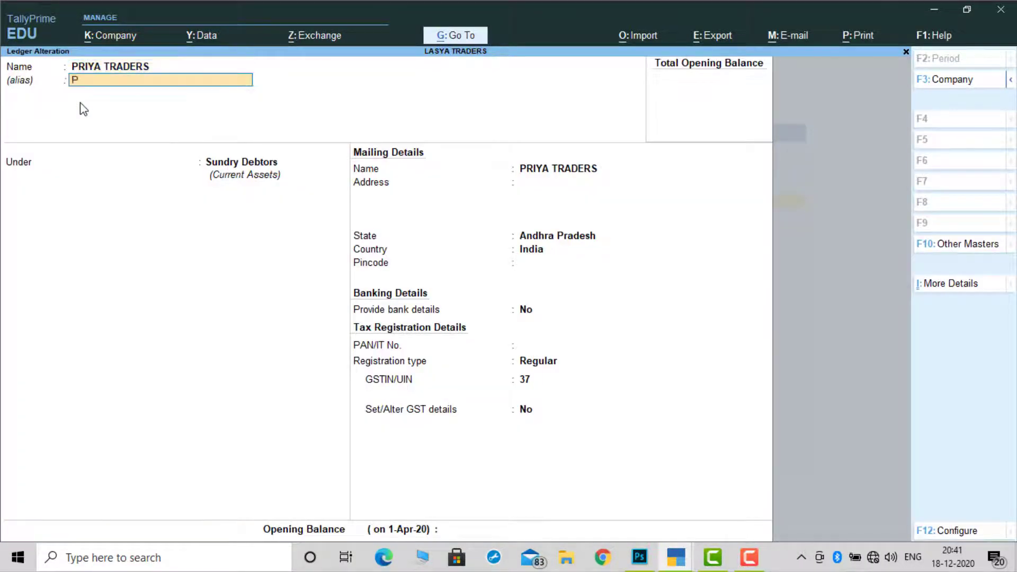
key(Return)
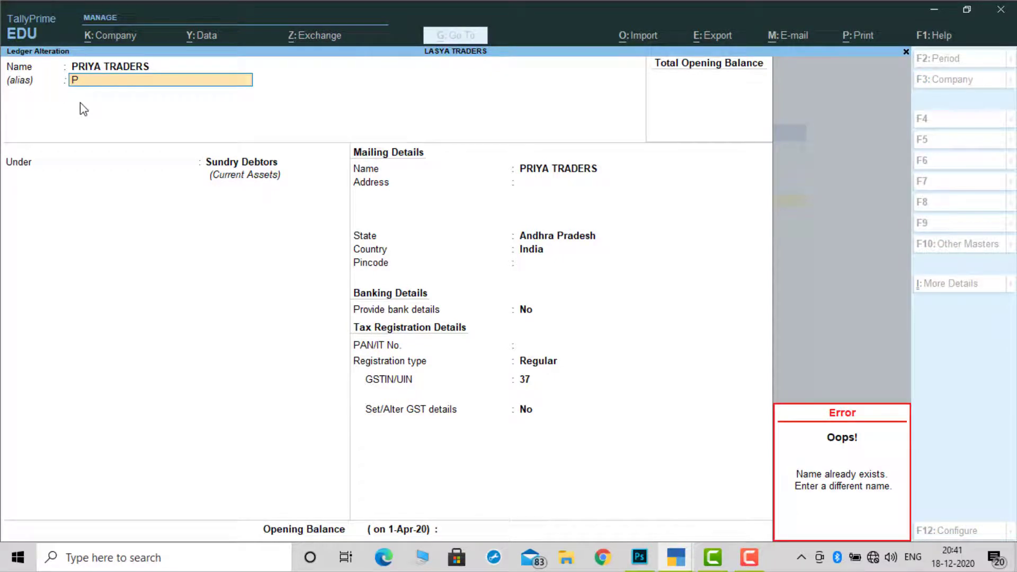
Set the PRIYA TRADERS ledger's alias to Y instead and save the alteration
key(Escape)
key(BackSpace)
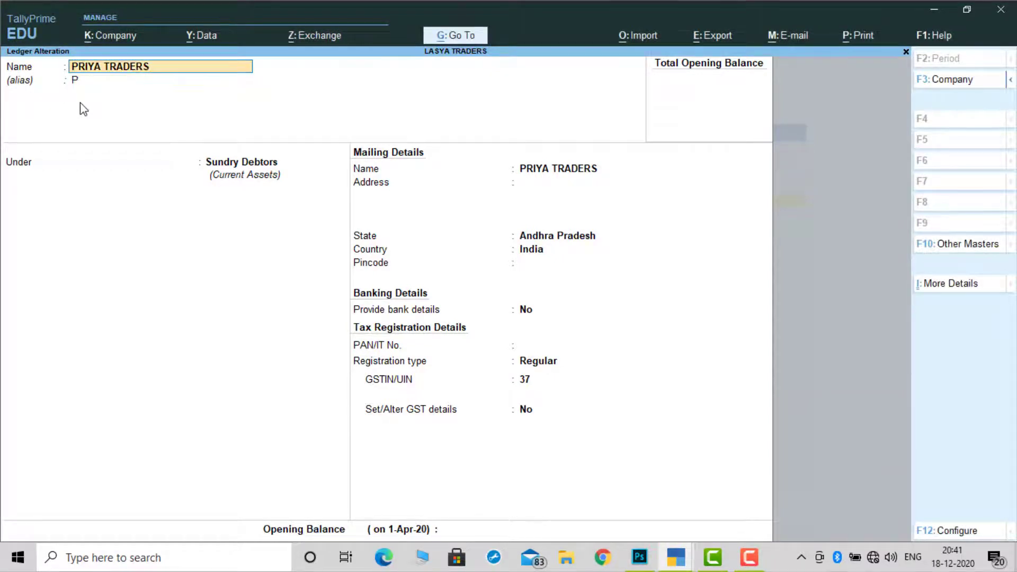
key(Return)
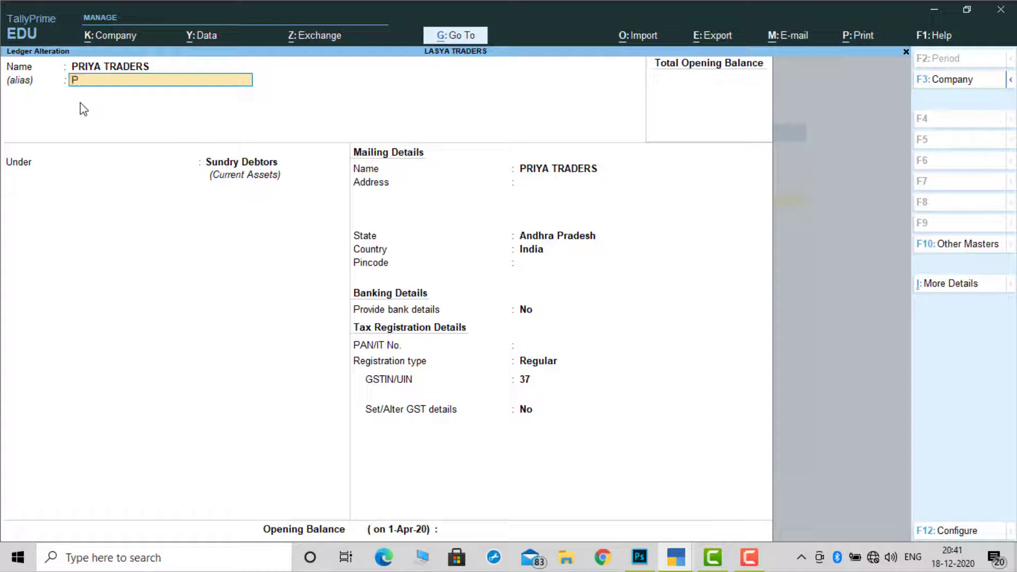
key(Return)
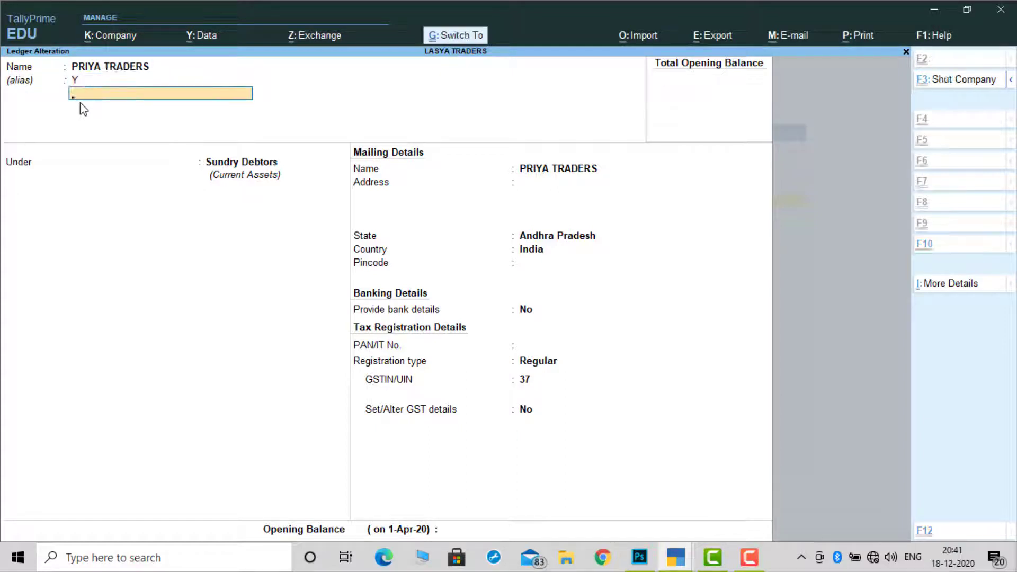
key(ctrl+a)
Look through the list of ledgers to check the assigned aliases, then leave the list
key(Up)
key(Up)
key(Up)
key(Up)
key(Up)
key(Up)
key(Up)
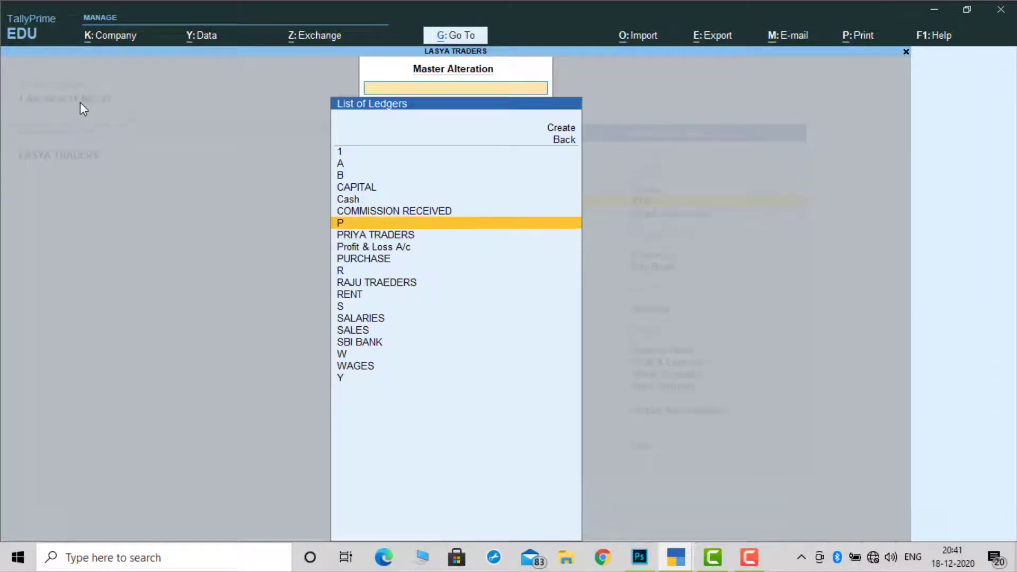
key(Down)
key(Down)
key(Down)
key(Down)
key(Down)
key(Down)
key(Down)
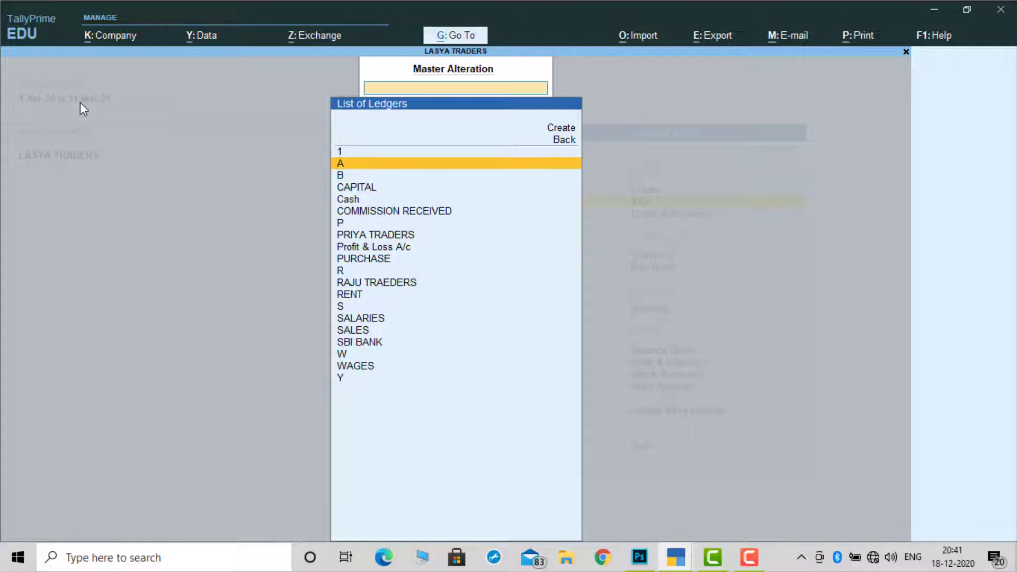
key(Down)
key(Down)
key(Down)
key(Down)
key(Down)
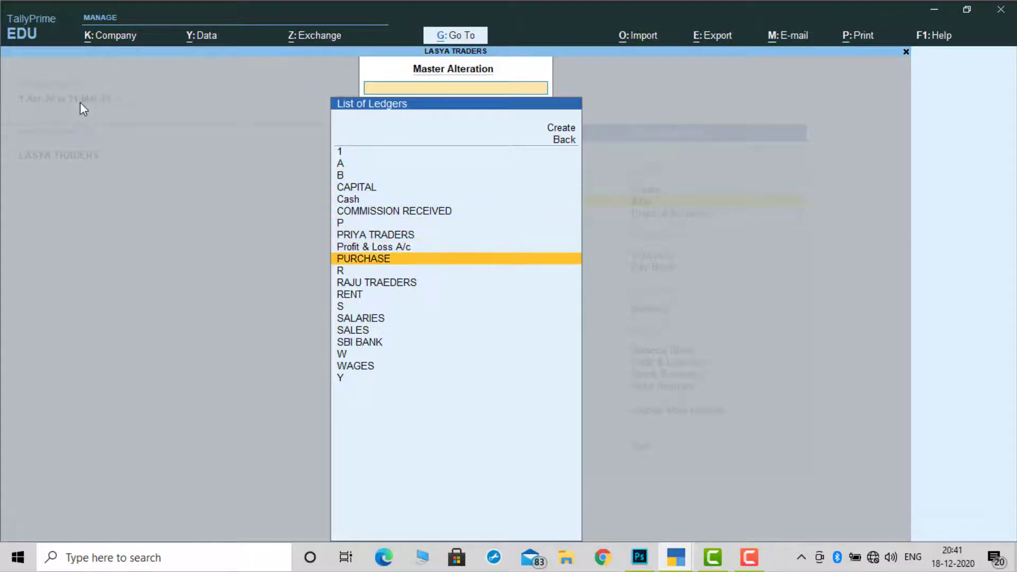
key(Down)
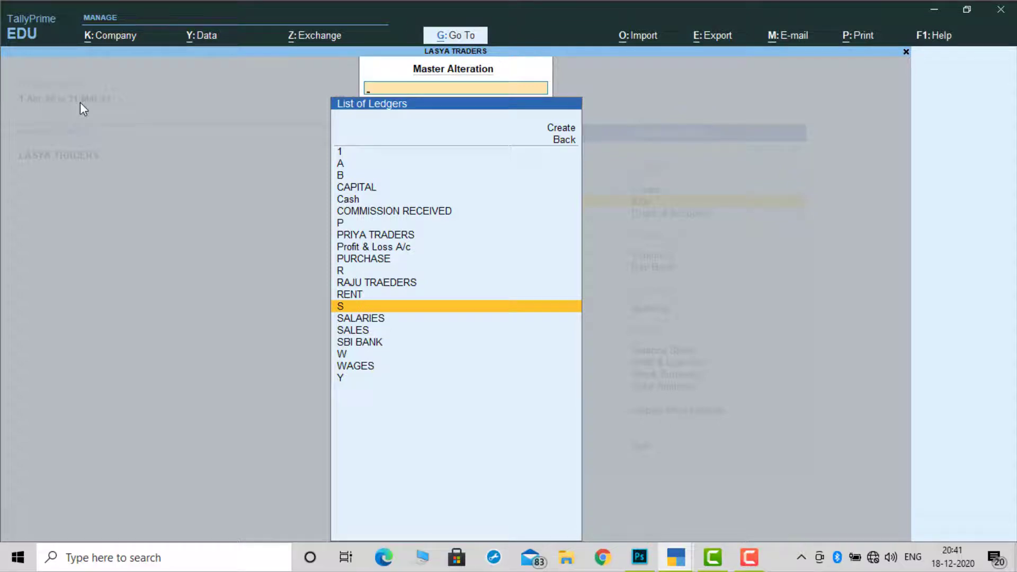
key(Escape)
Open the Nokia stock item for alteration, give it the alias N and save the change
key(Down)
key(Down)
key(Down)
key(Down)
key(Down)
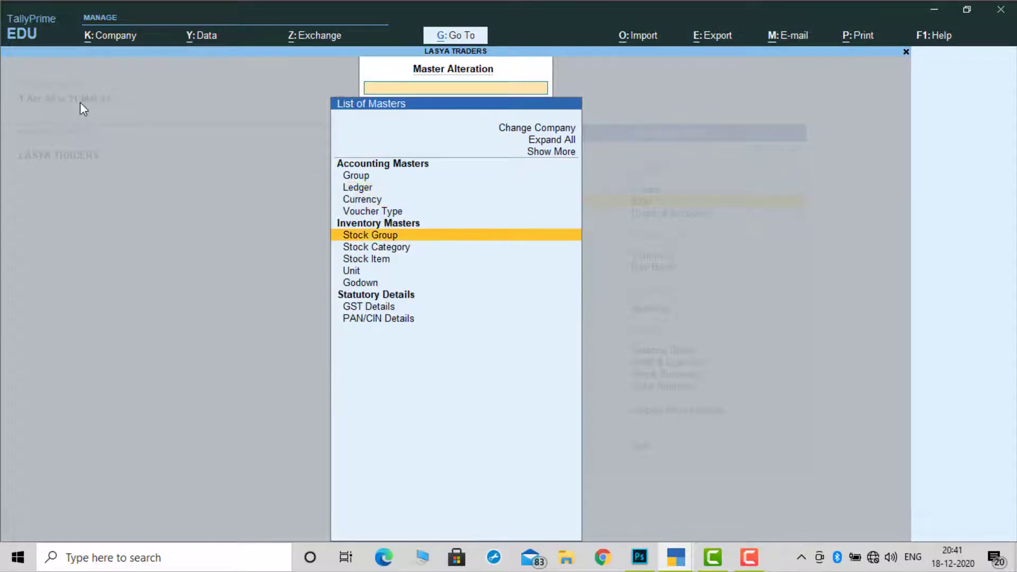
key(Return)
key(Return)
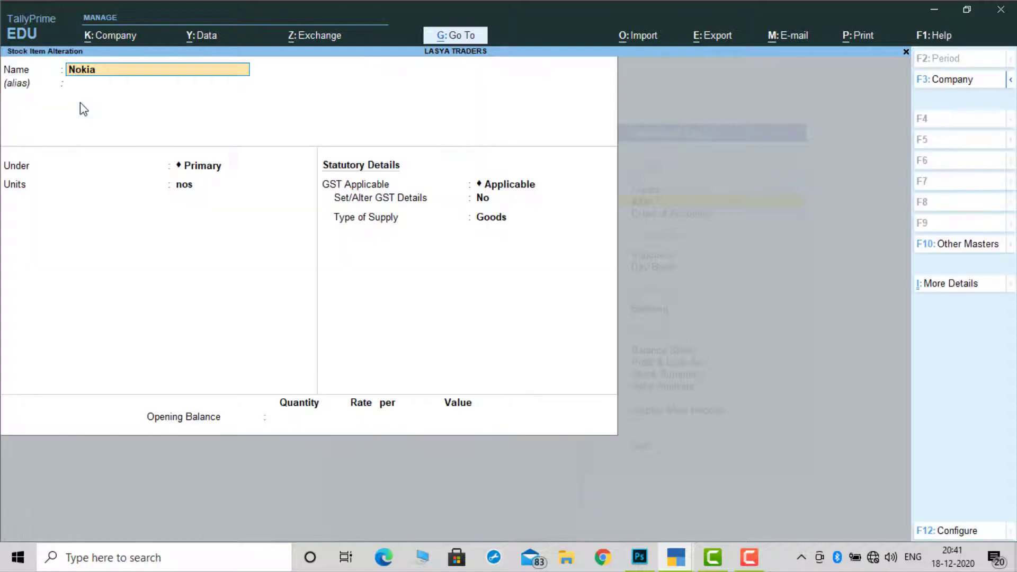
key(Return)
text(N)
key(Return)
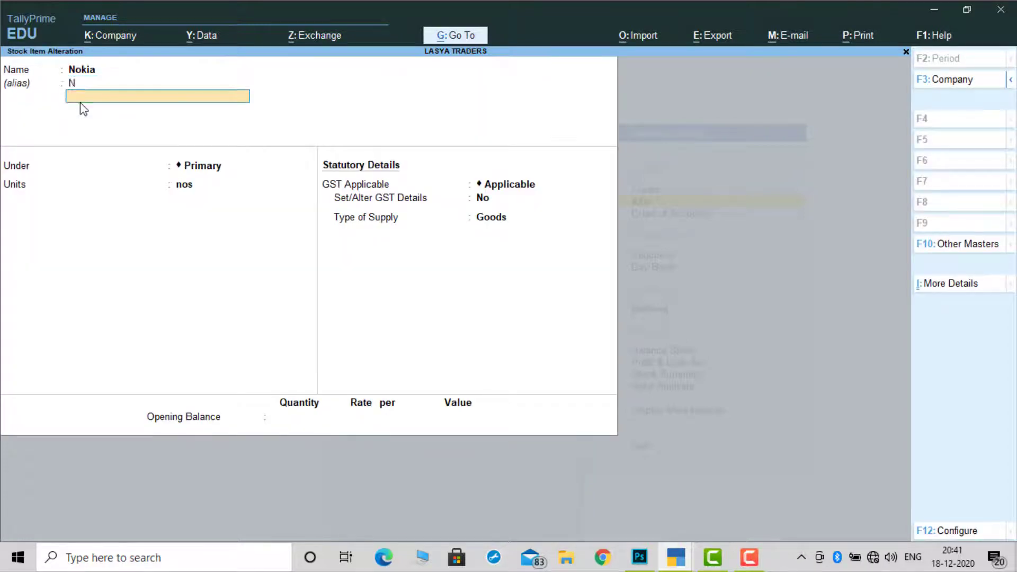
key(ctrl)
key(ctrl+a)
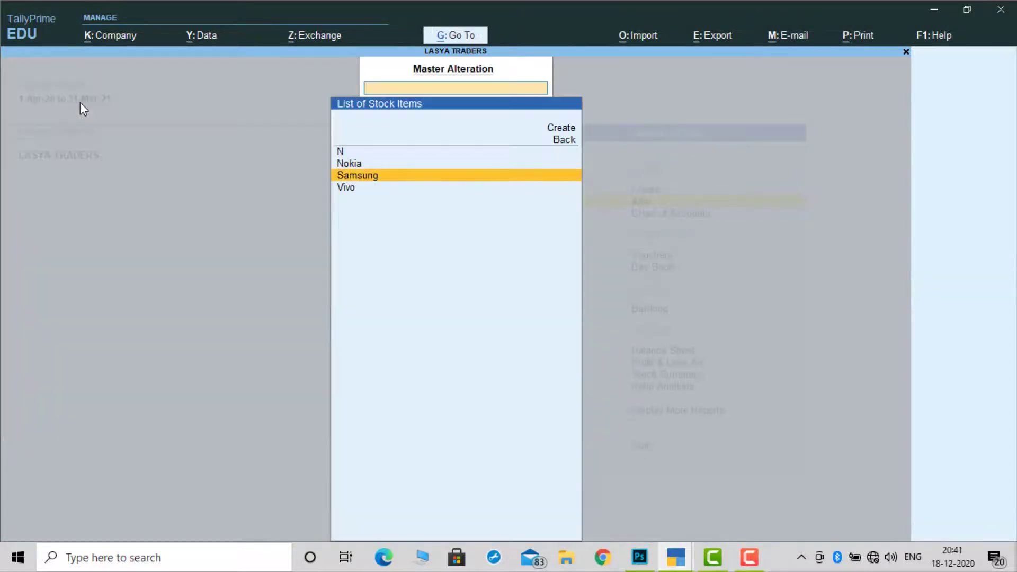
Open the Samsung stock item for alteration, give it the alias S and save the change
key(Return)
key(Return)
text(S)
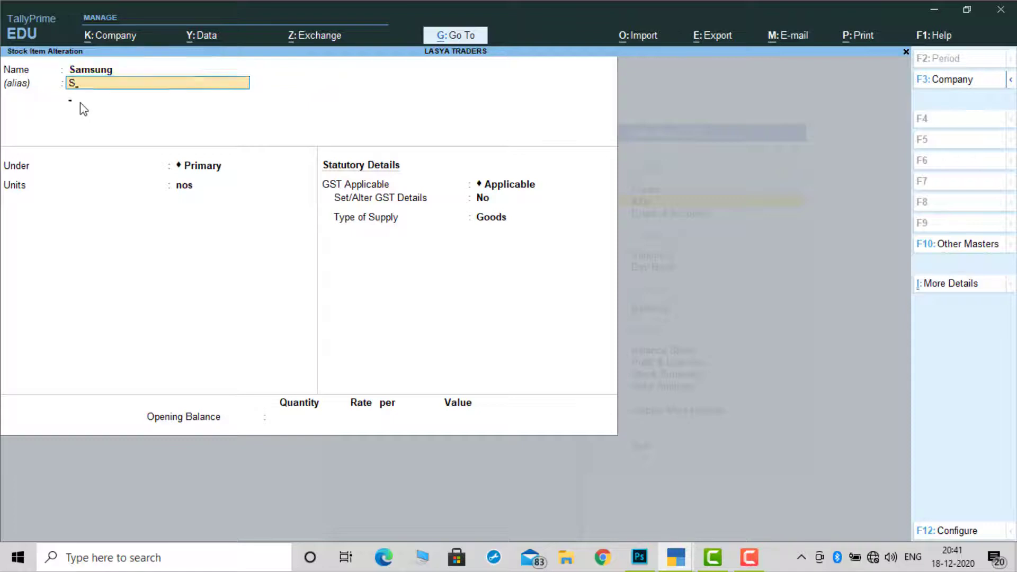
key(Return)
key(ctrl+a)
Open the Vivo stock item for alteration, give it the alias V and save the change
key(Down)
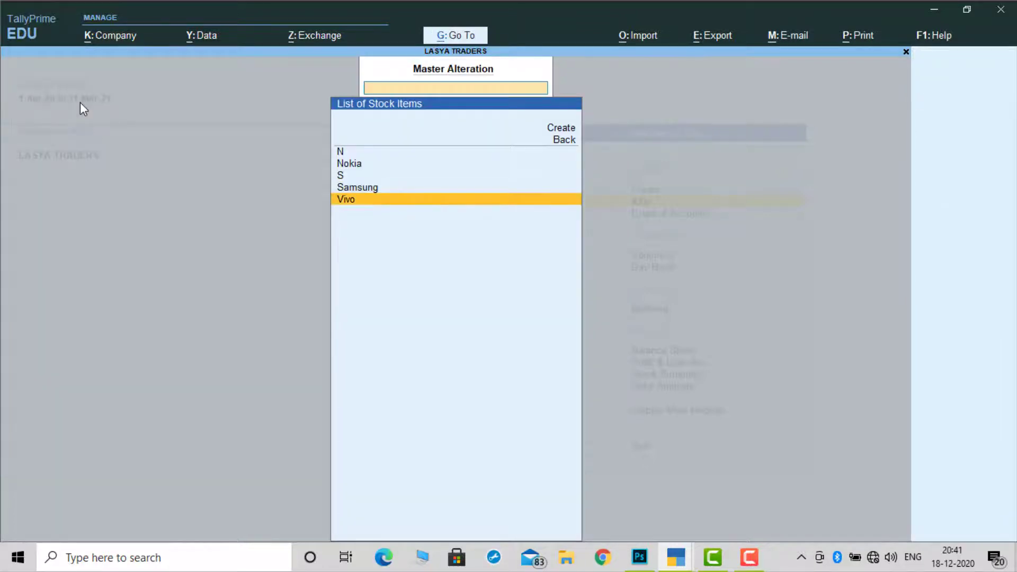
key(Return)
key(Return)
text(V)
key(Return)
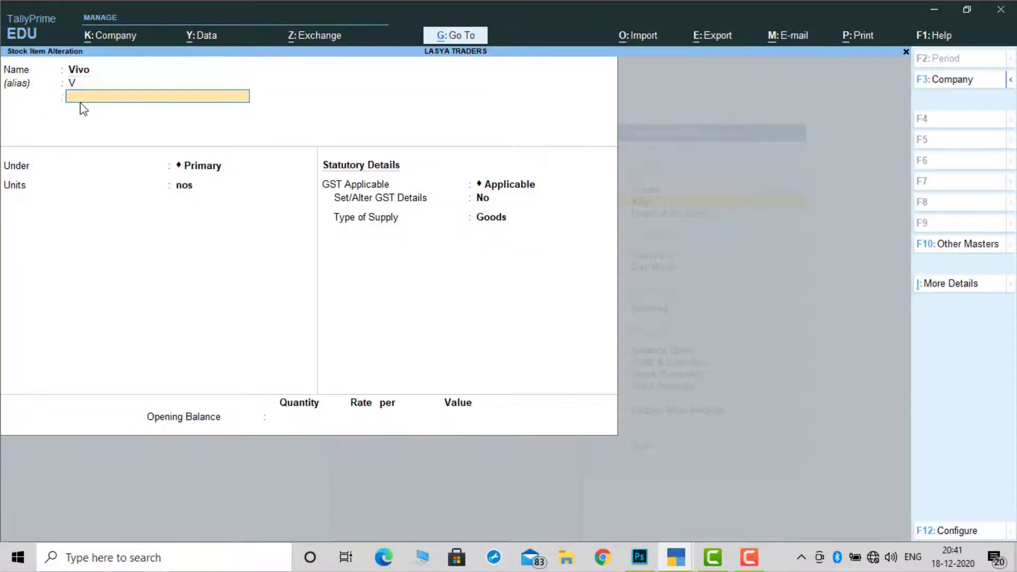
key(ctrl+a)
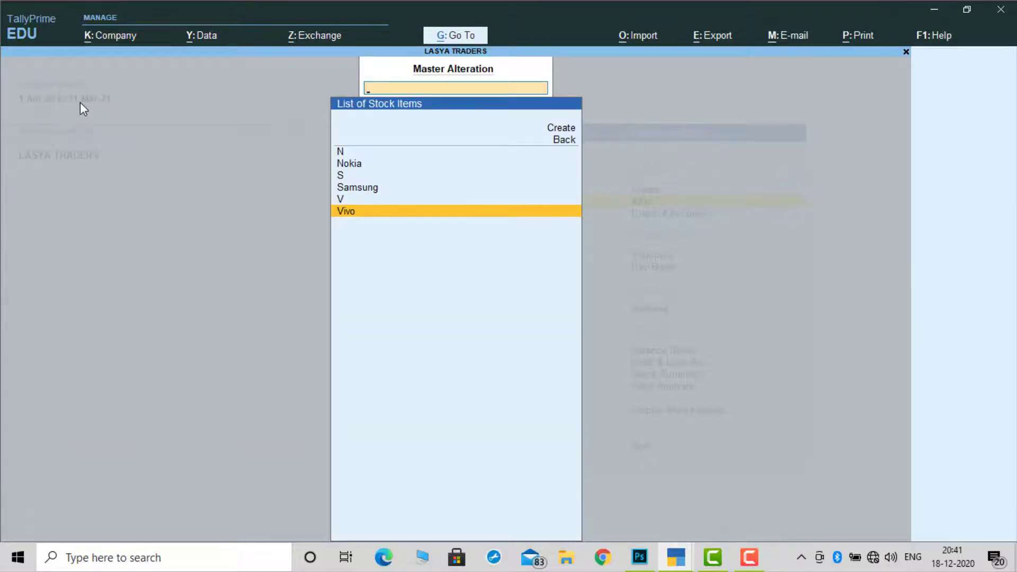
Look through the list of stock items to check the assigned aliases, then leave master alteration
key(Up)
key(Up)
key(Up)
key(Up)
key(Up)
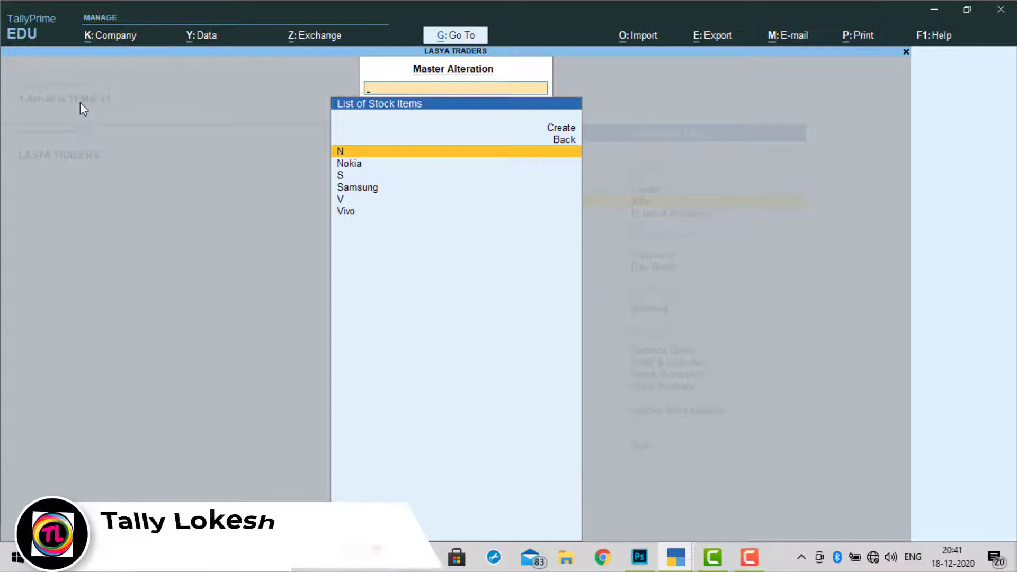
key(Escape)
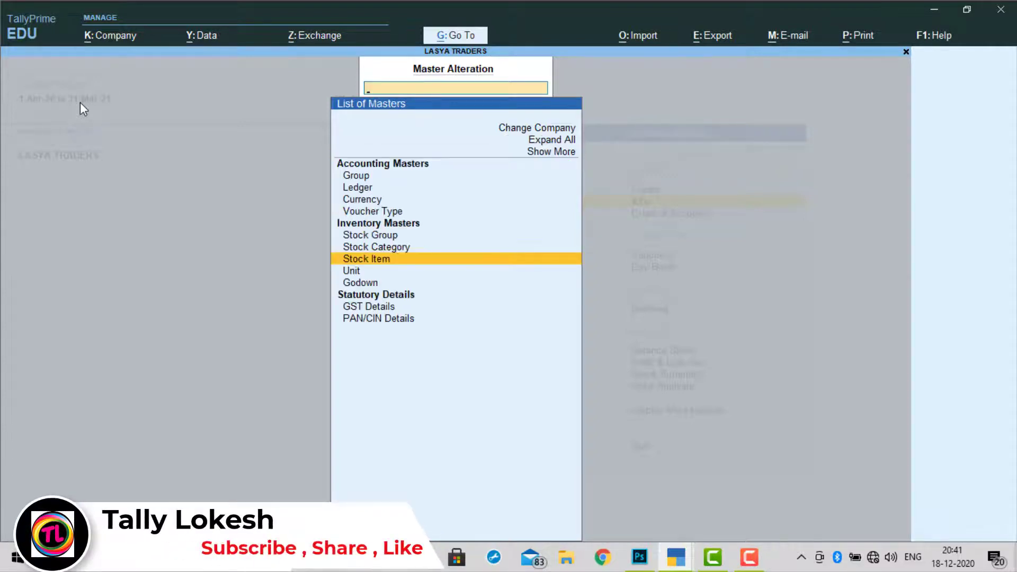
key(Escape)
Start a new receipt voucher and select the CAPITAL ledger as the credit account by its alias 1
key(Down)
key(Down)
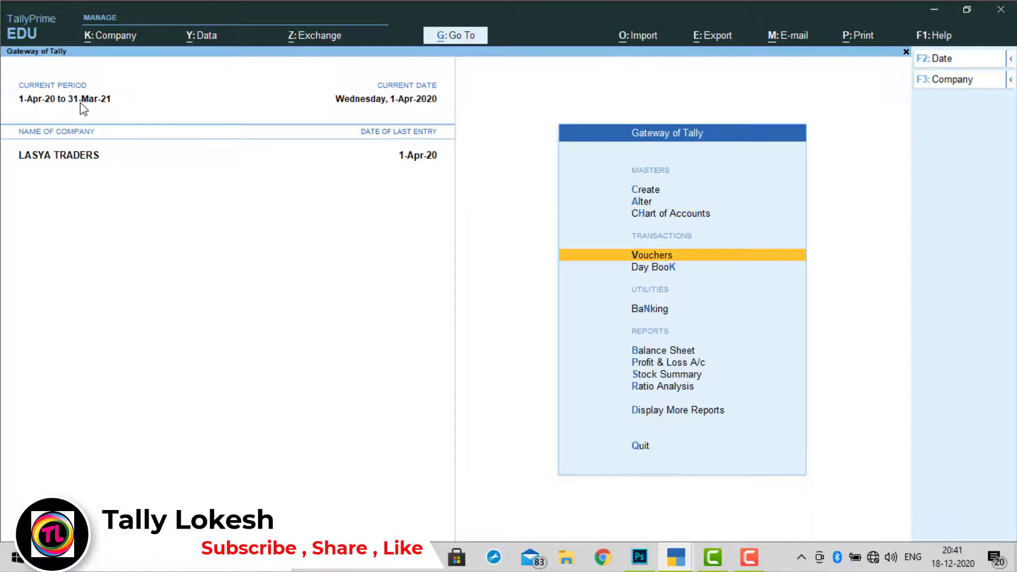
key(Return)
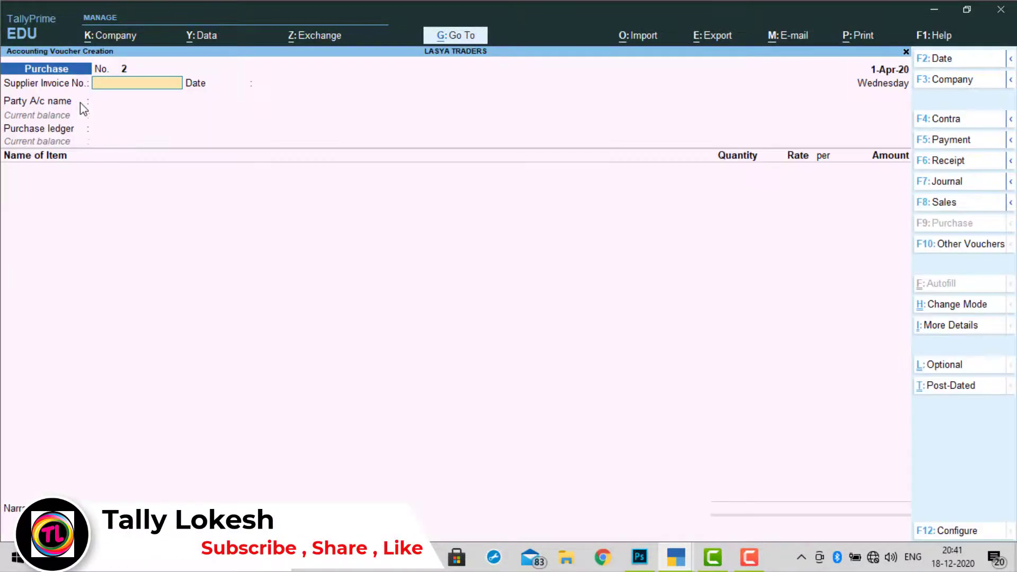
click(948, 160)
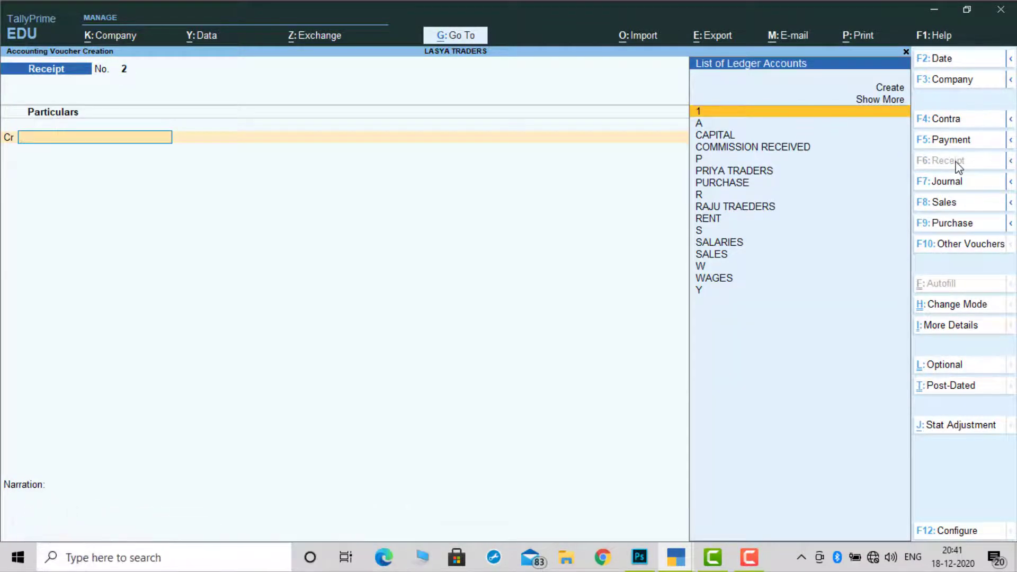
text(1)
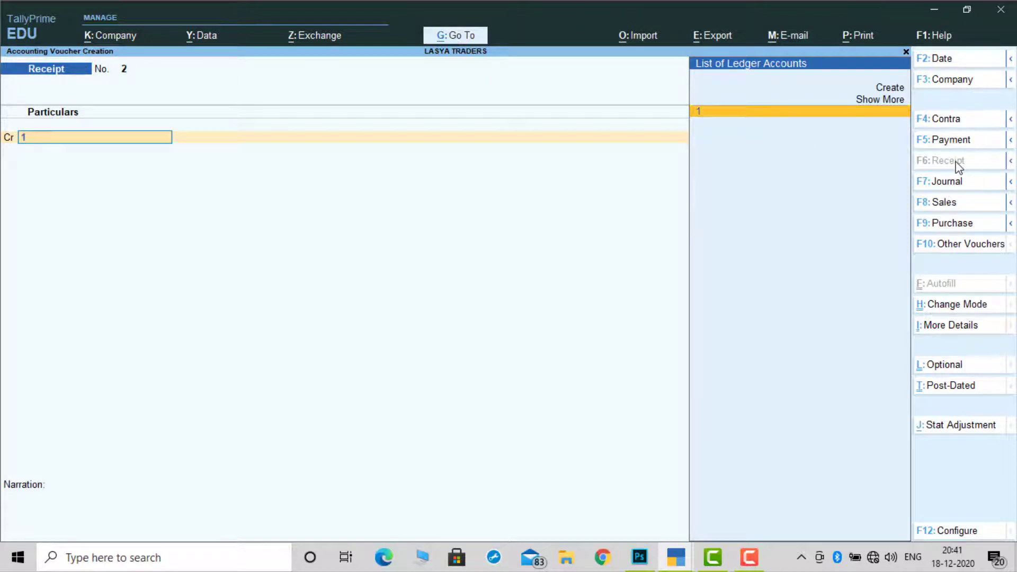
key(Return)
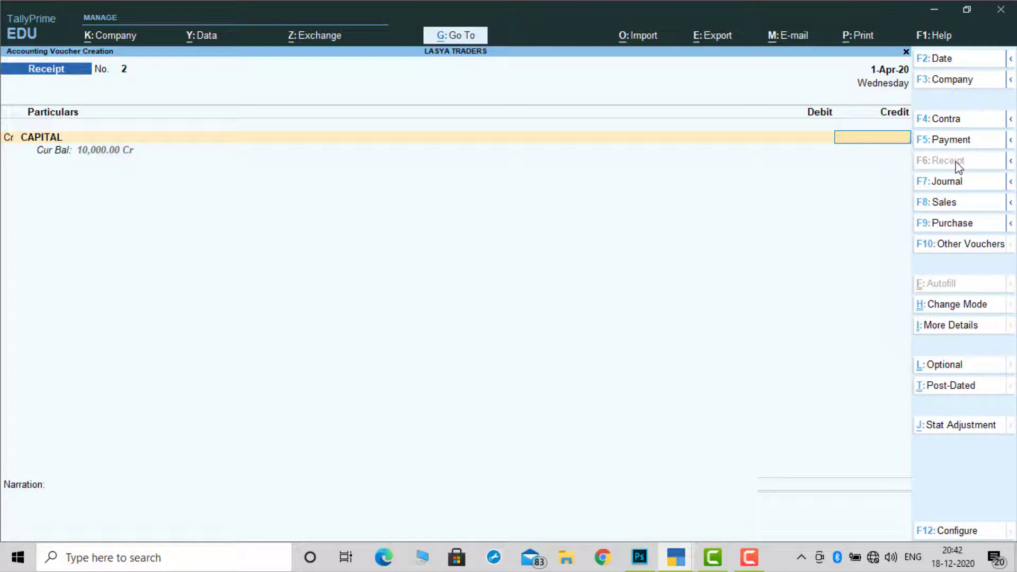
Credit CAPITAL with 20,000, debit the same amount to Cash and save the receipt voucher without a narration
text(20000)
key(Return)
key(Return)
key(Return)
key(Return)
key(Return)
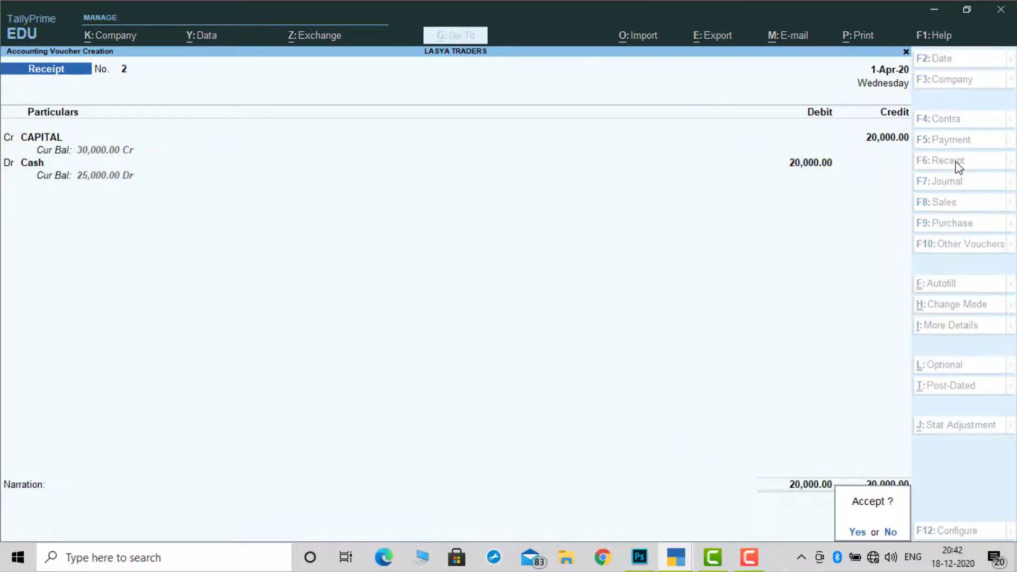
key(Return)
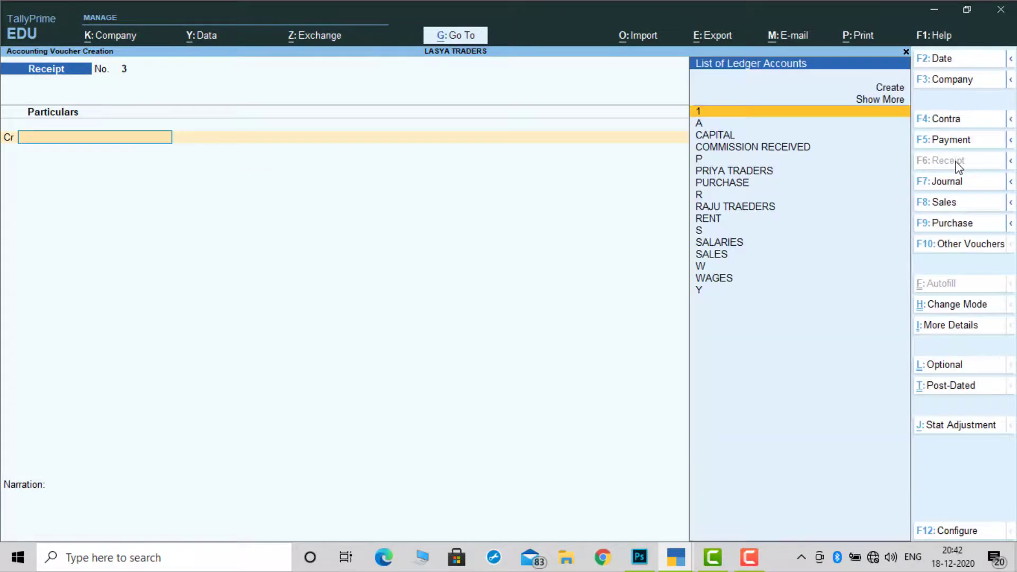
Start a new purchase voucher without supplier invoice details and set RAJU TRAEDERS as the party using the alias R
click(968, 227)
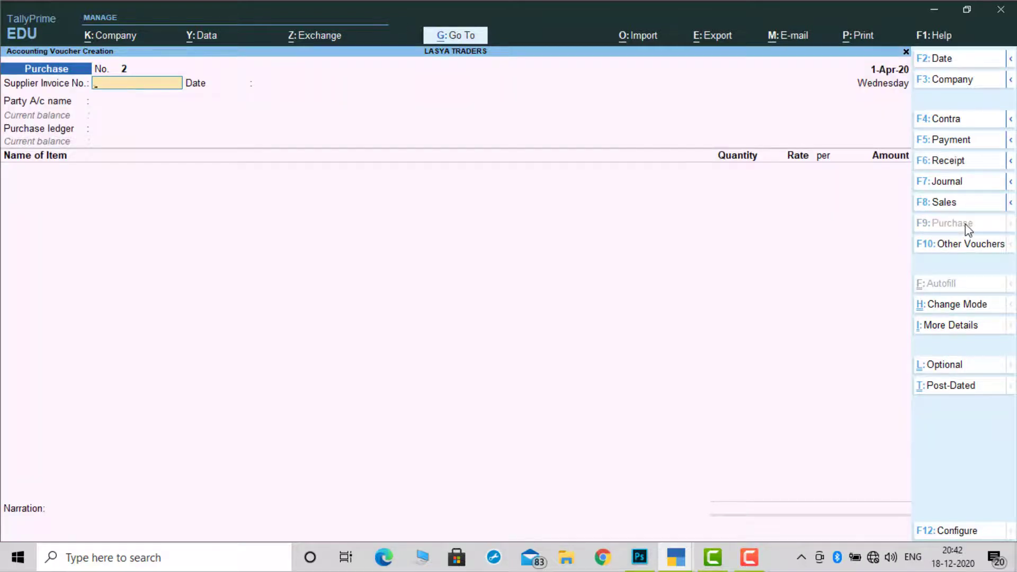
key(Return)
key(Return)
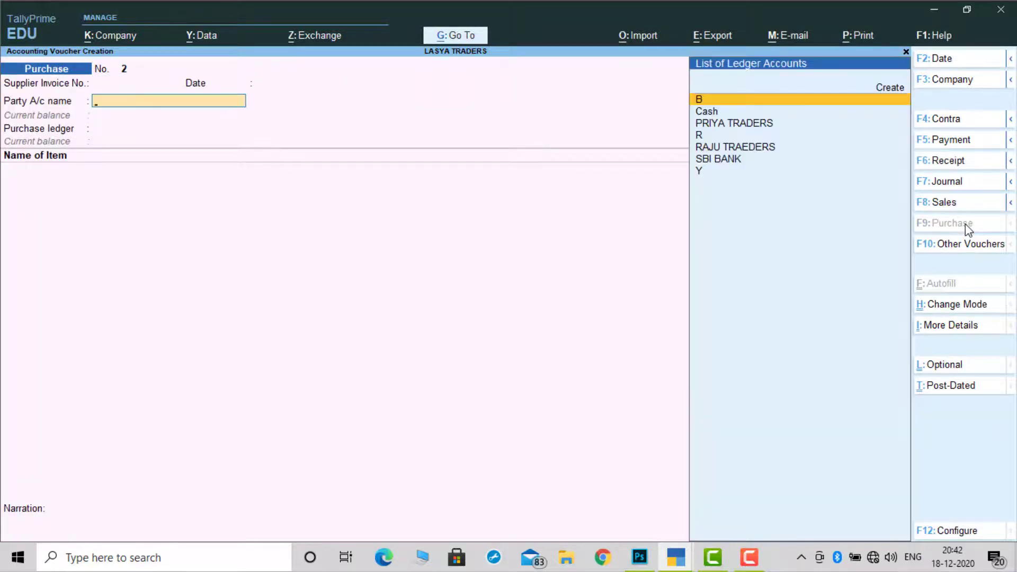
text(R)
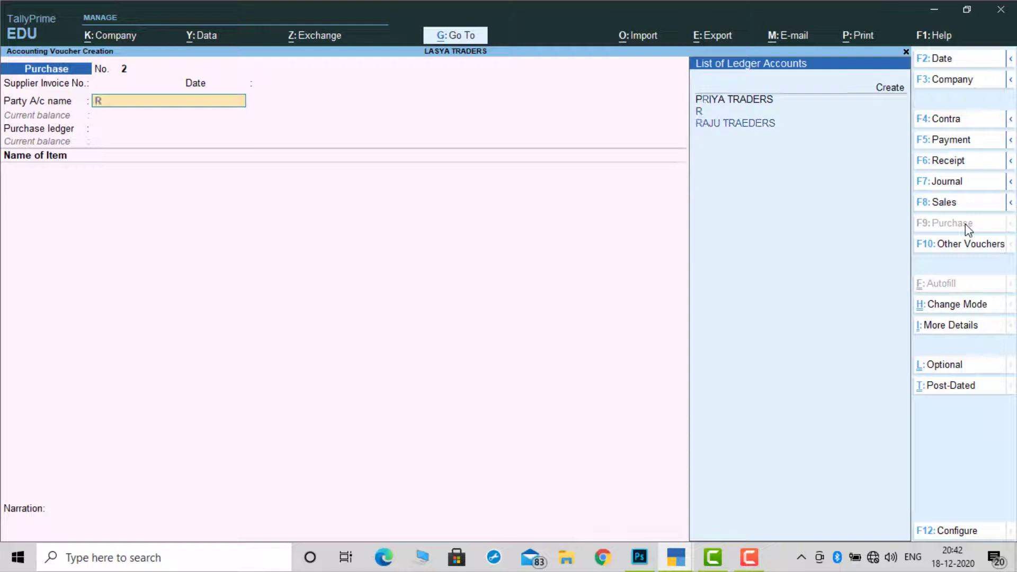
key(Down)
key(Return)
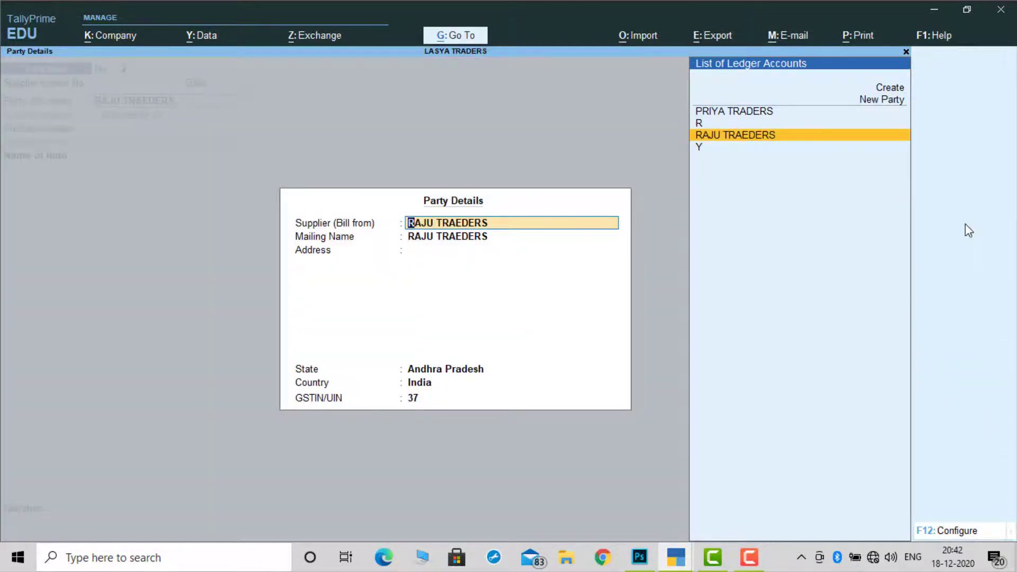
Accept the default party details and set PURCHASE as the purchase ledger using the alias P
key(Return)
key(Return)
key(Return)
key(Return)
key(Return)
key(Return)
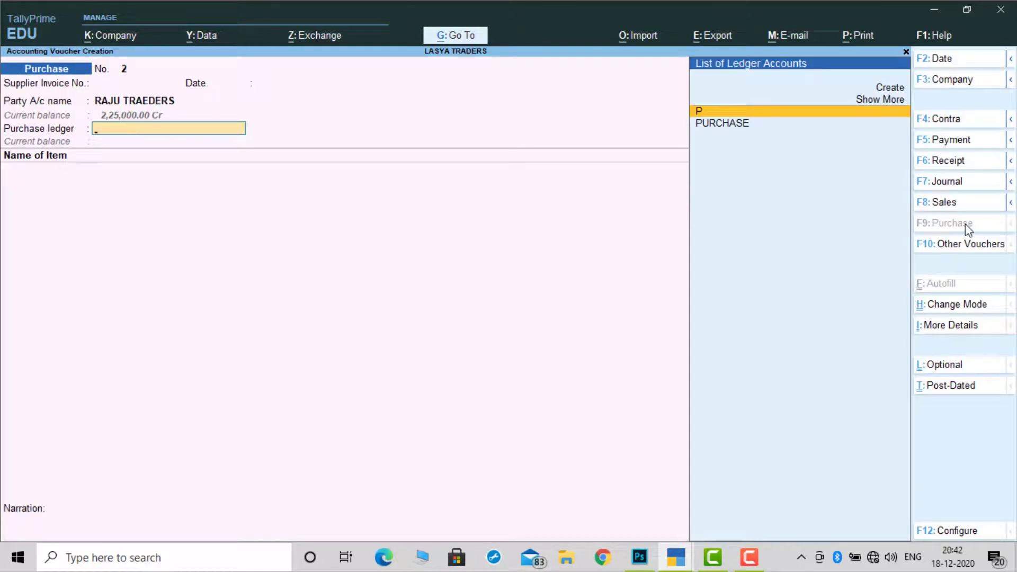
text(P)
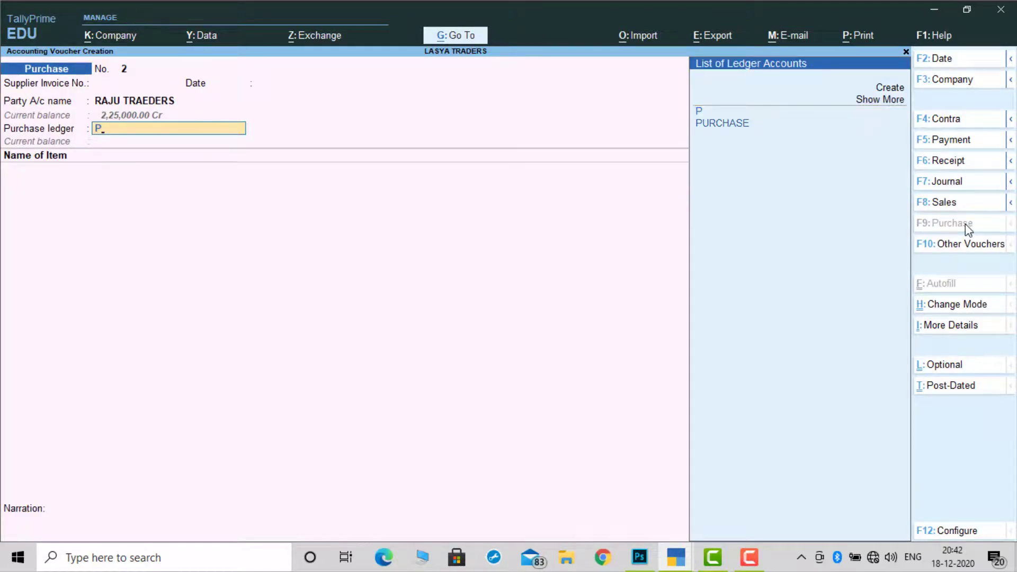
key(Return)
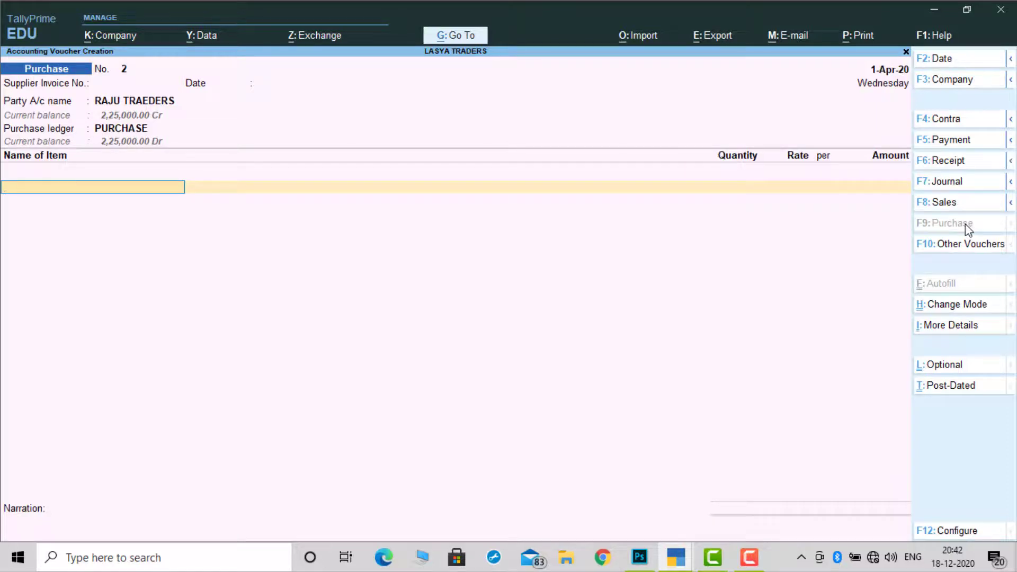
Add Nokia to the purchase voucher by its alias N, with quantity 23 nos at a rate of 15,000
text(N)
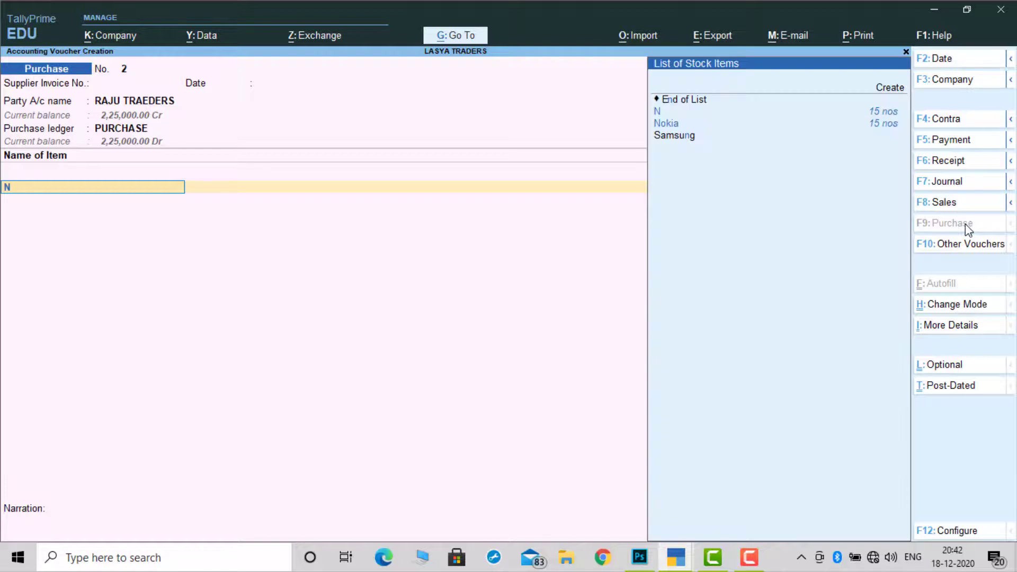
key(Return)
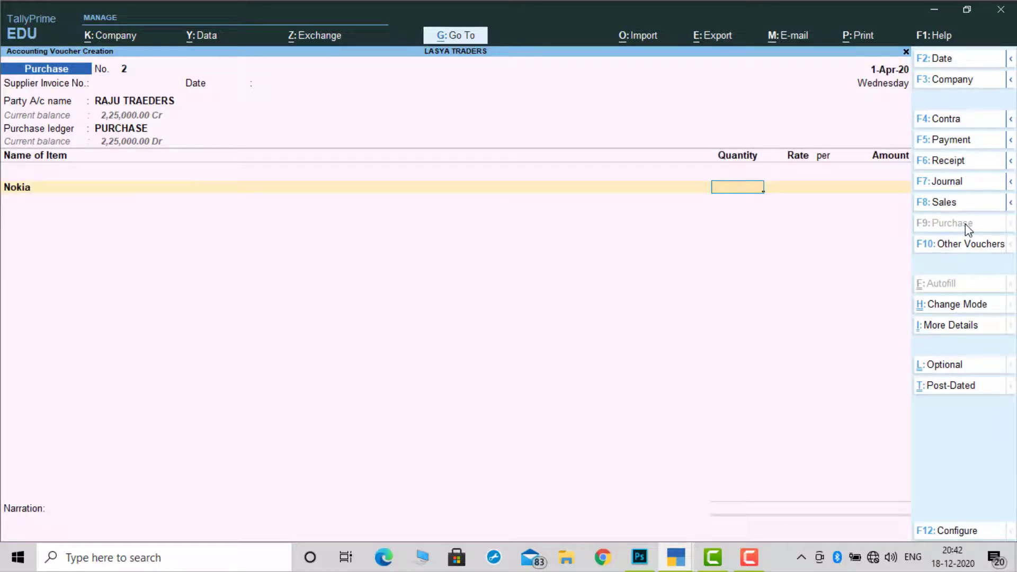
text(23)
key(Return)
key(Return)
key(Return)
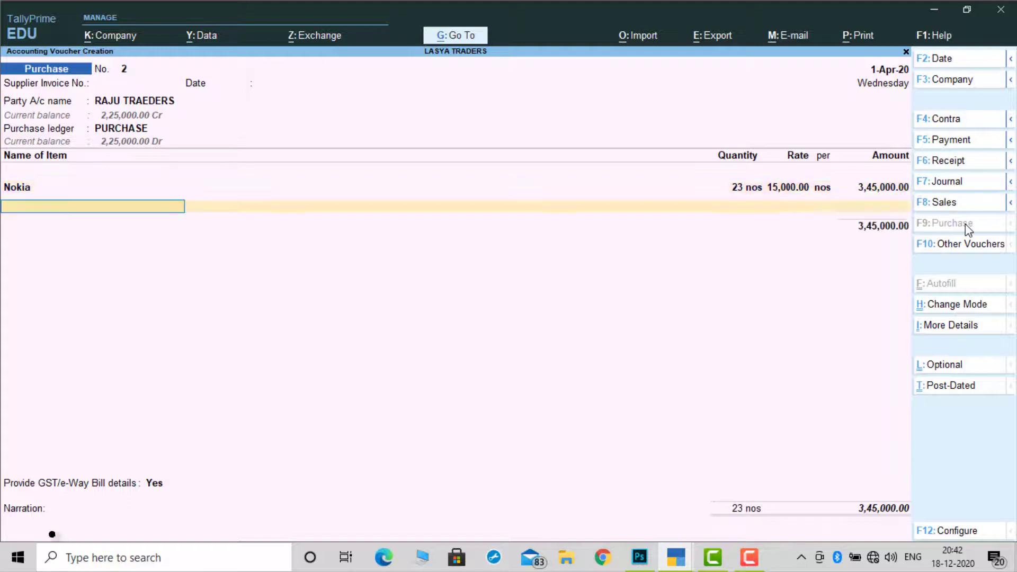
Add Vivo to the purchase voucher by its alias V, with quantity 25 nos at a rate of 13,000
text(V)
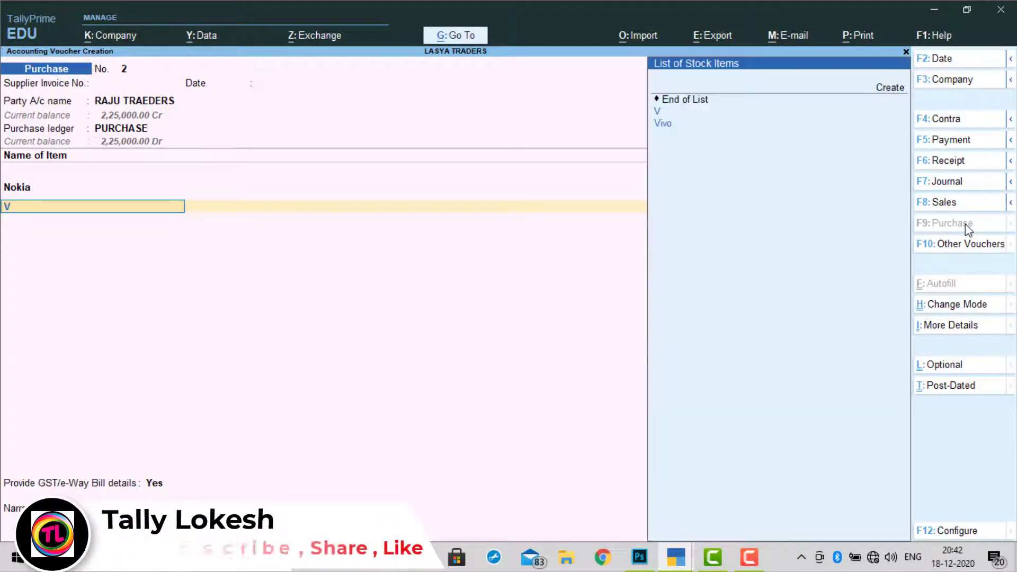
key(Return)
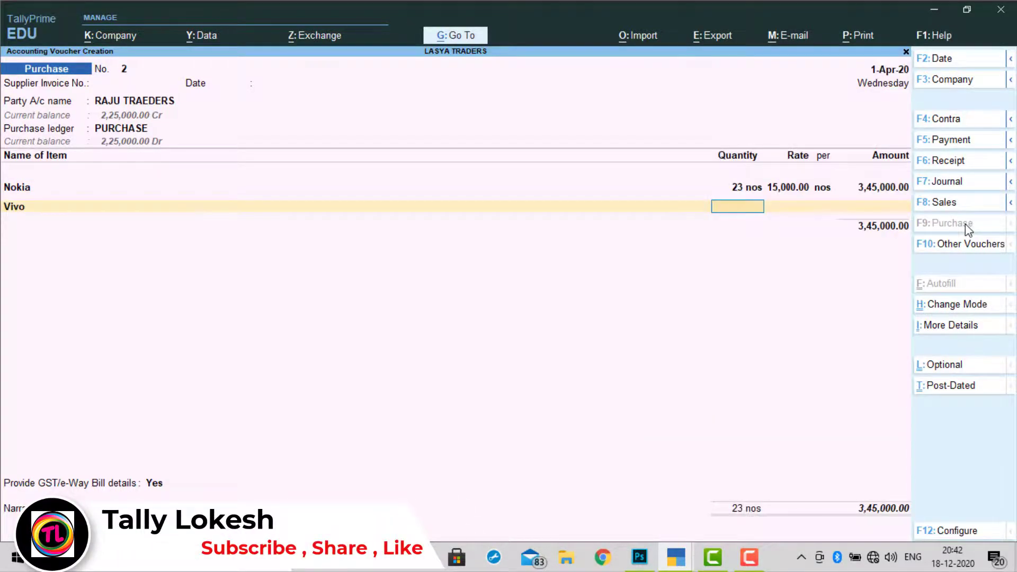
text(25)
key(Return)
text(13000)
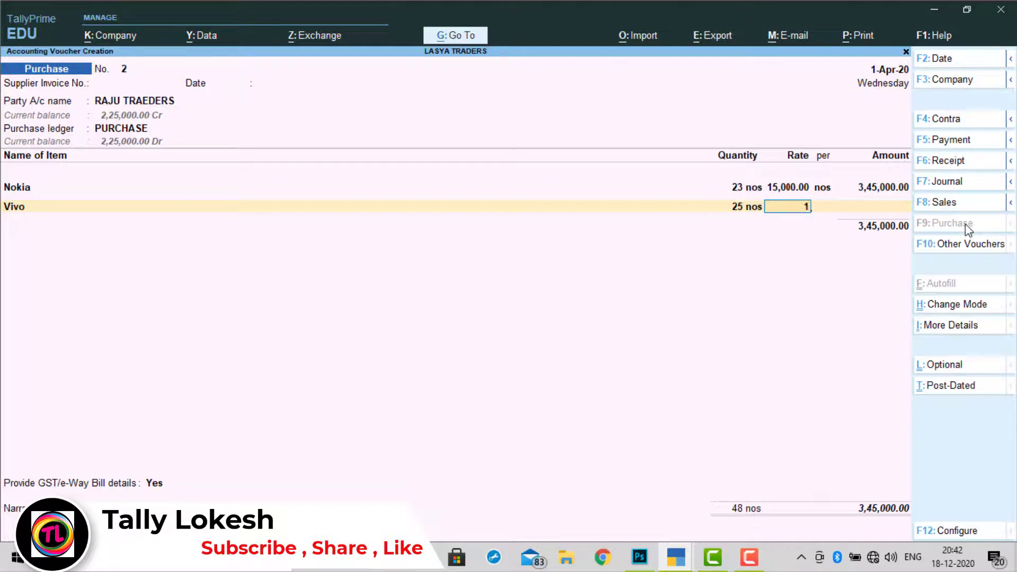
key(Return)
key(Return)
key(Return)
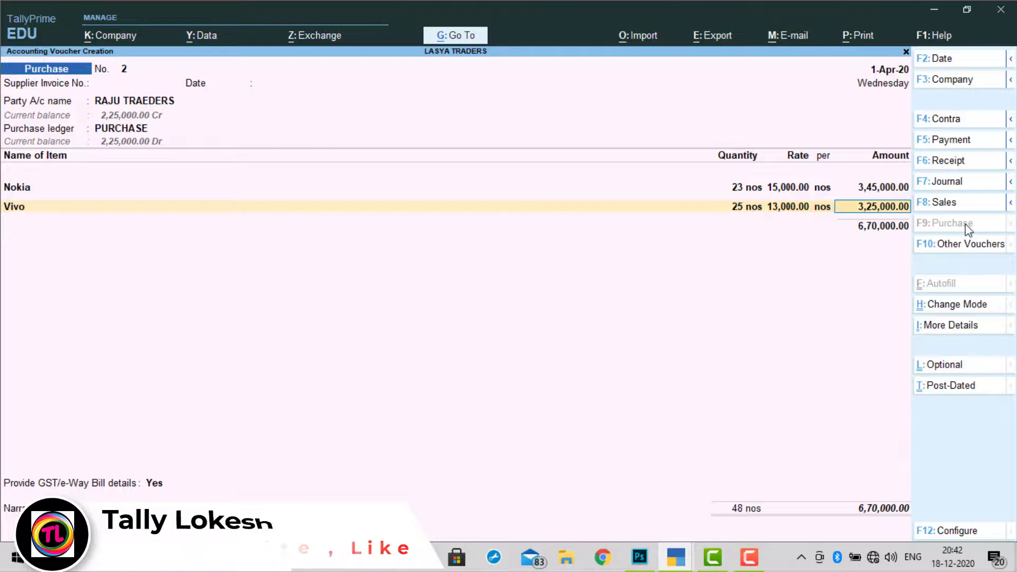
Add Samsung to the purchase voucher by its alias S, with quantity 17 nos at a rate of 15,000
text(S)
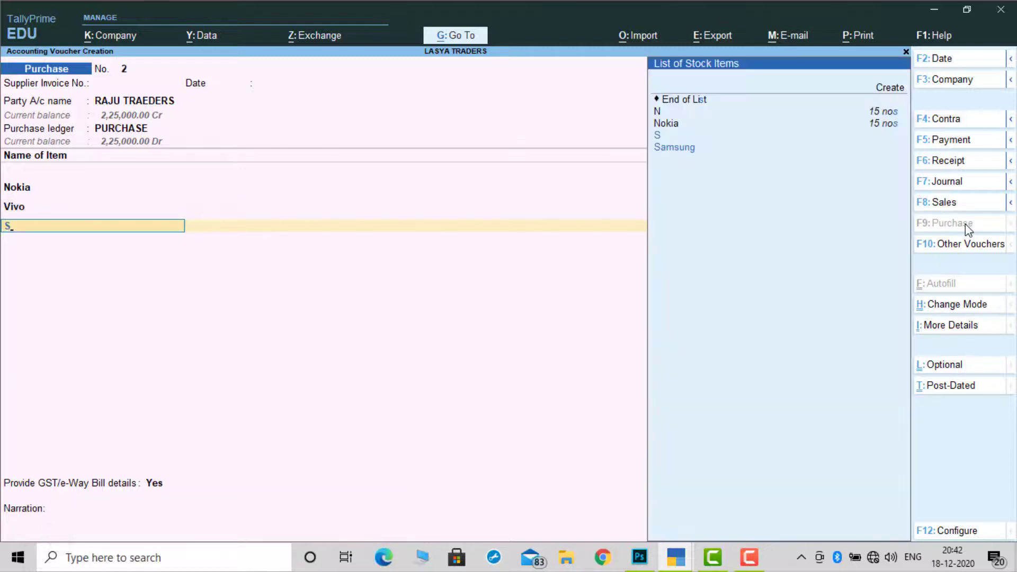
key(Return)
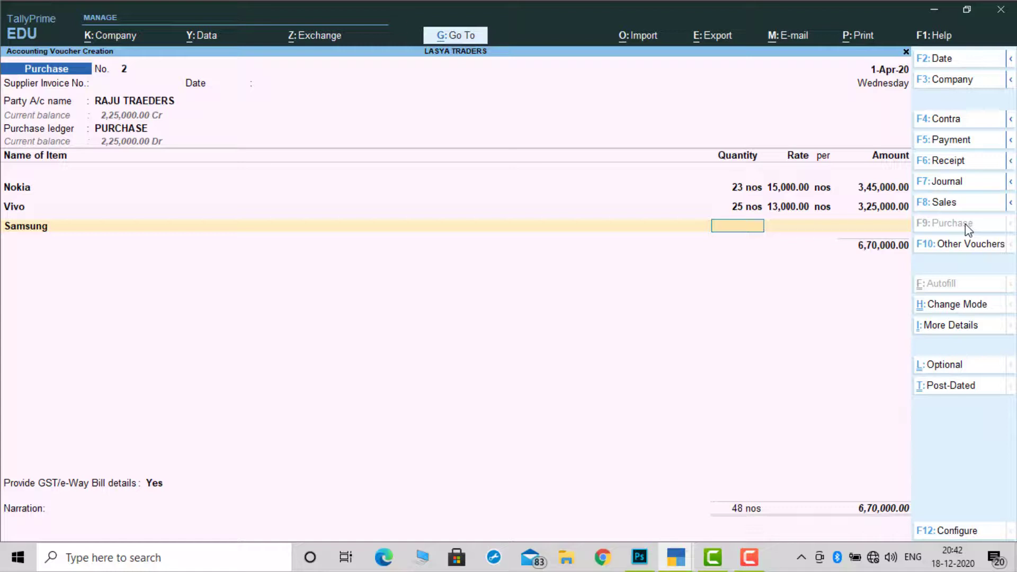
text(17)
key(Return)
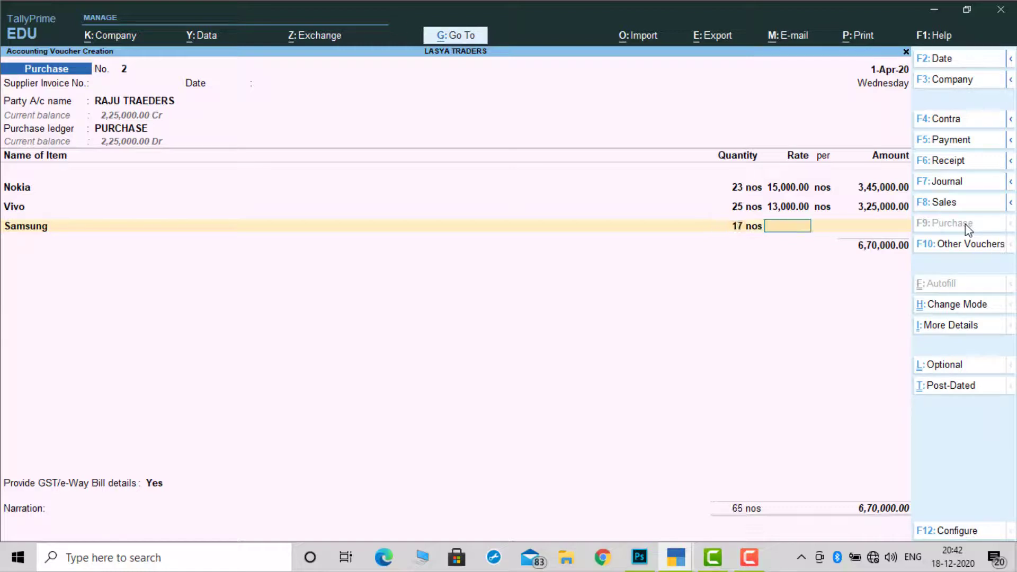
text(15000)
key(Return)
key(Return)
key(Return)
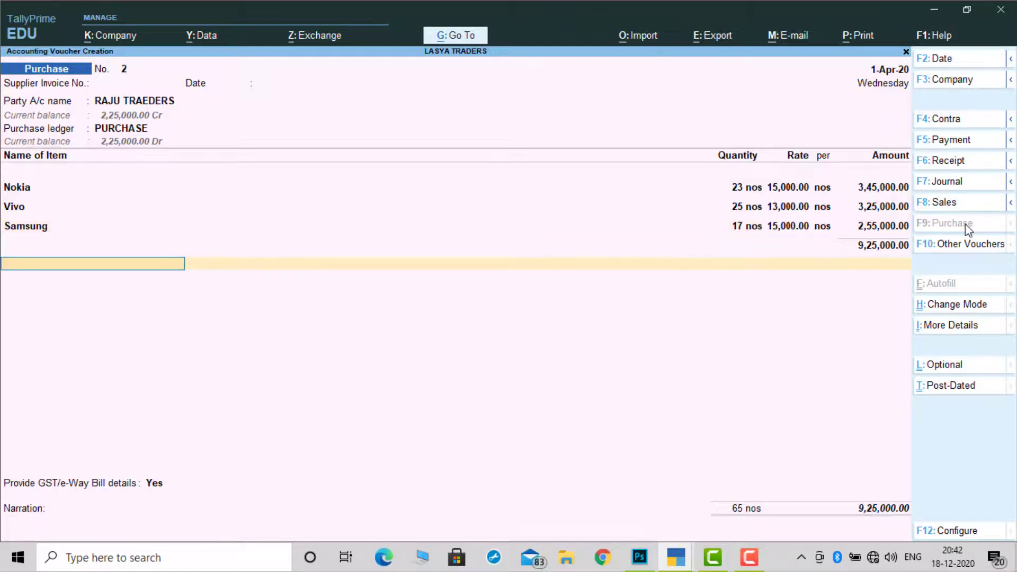
End the ledger entries, set Provide GST/e-Way Bill details to No, and save the purchase voucher without a narration
key(Return)
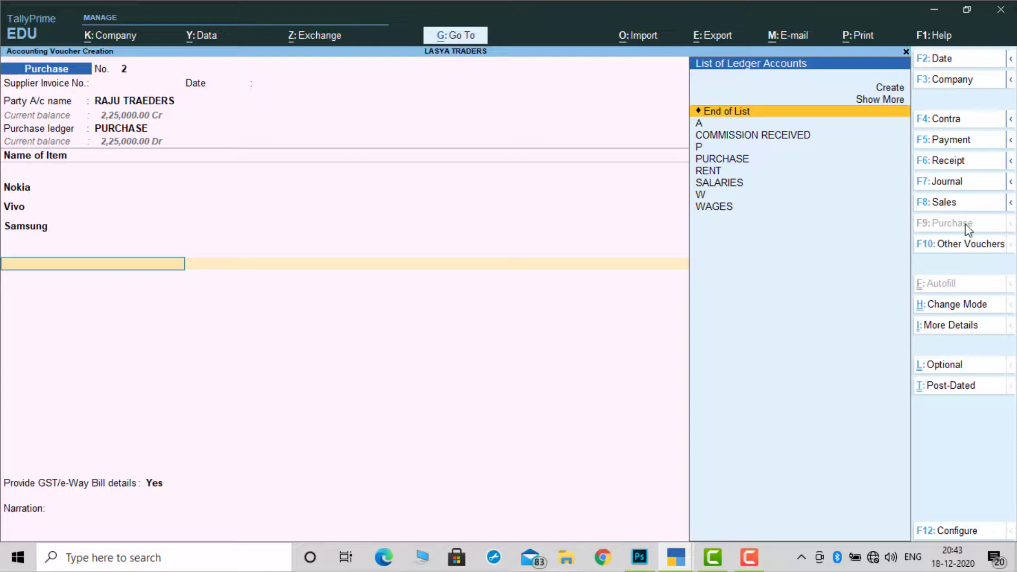
text(Cg)
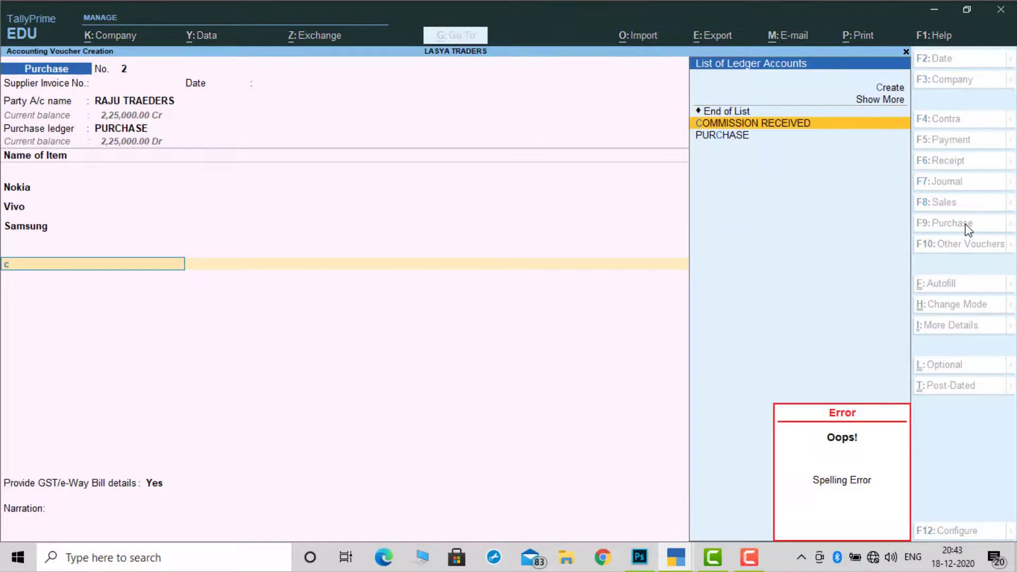
key(BackSpace)
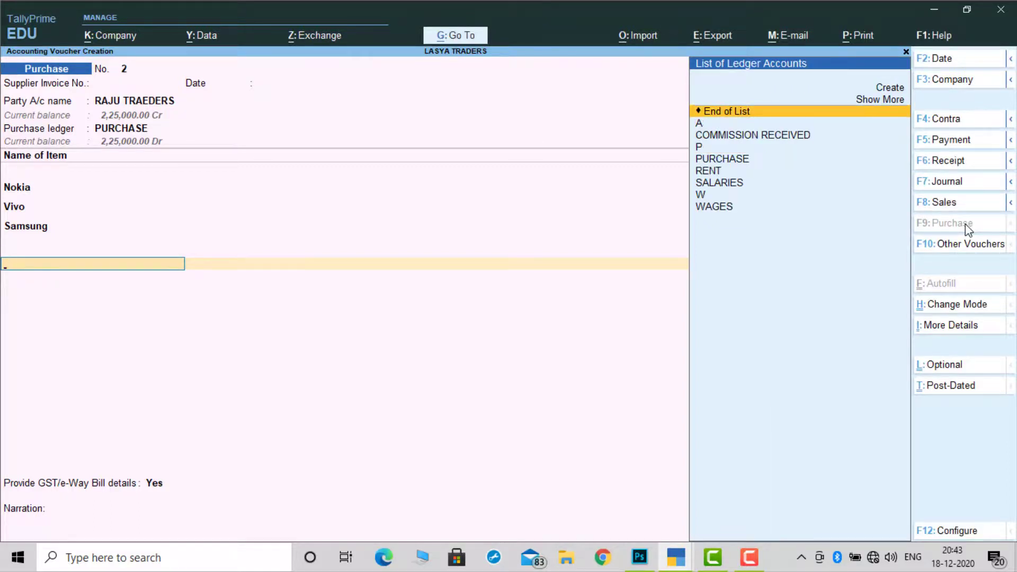
key(Return)
key(Up)
key(Return)
key(Return)
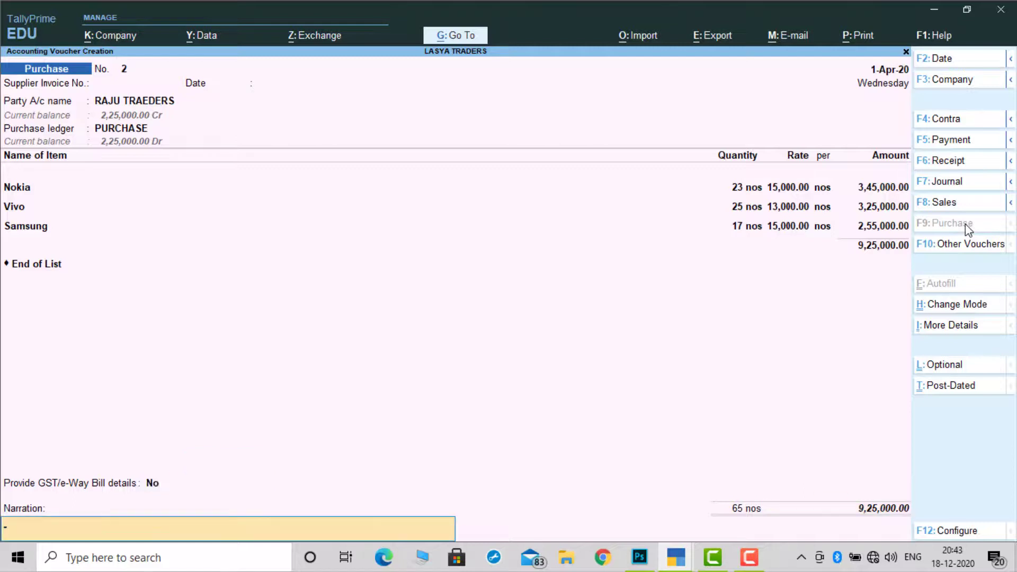
key(Return)
key(Return)
key(Return)
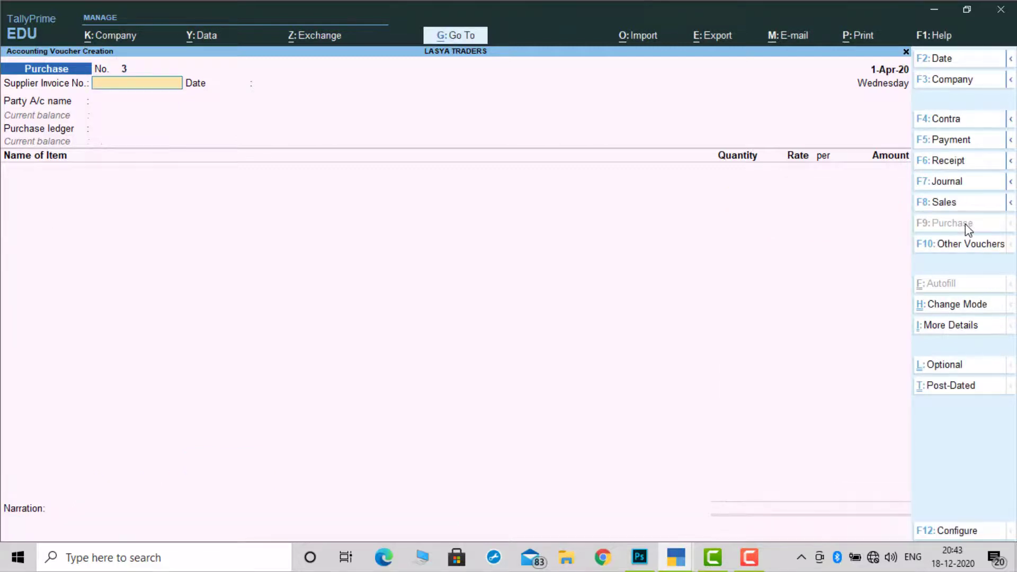
Start a new sales voucher
click(954, 208)
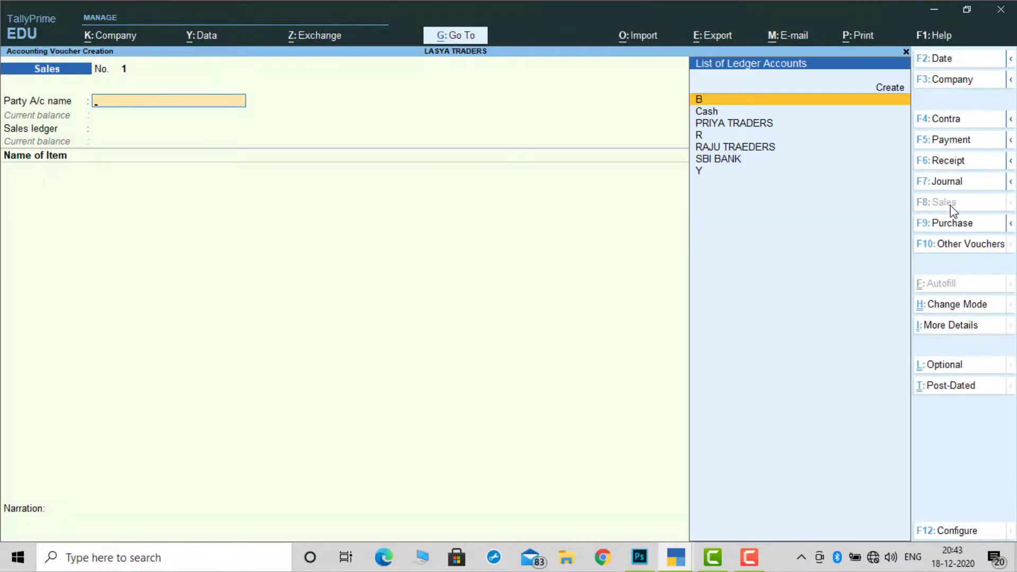
text(A)
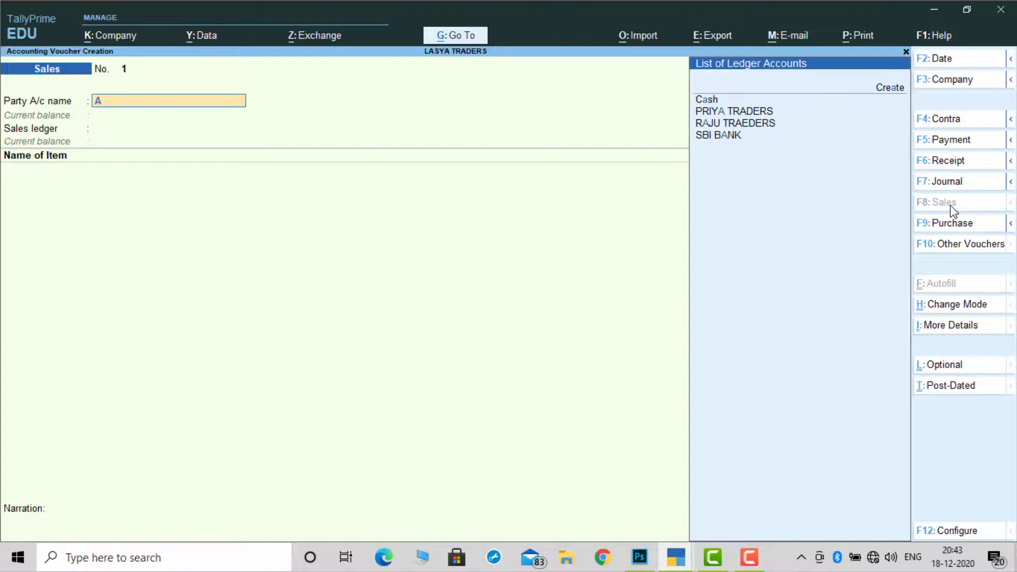
key(BackSpace)
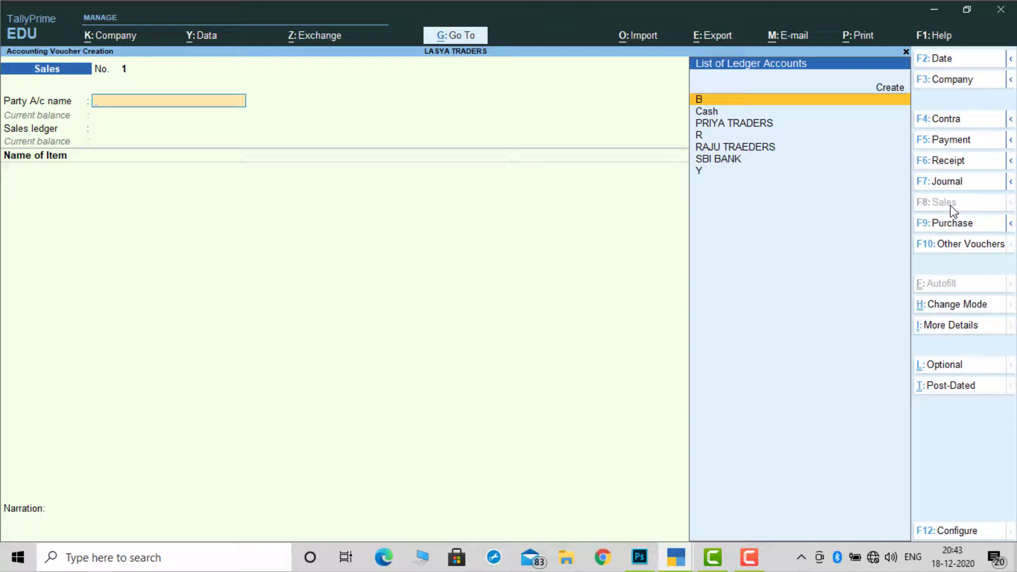
text(R)
key(Return)
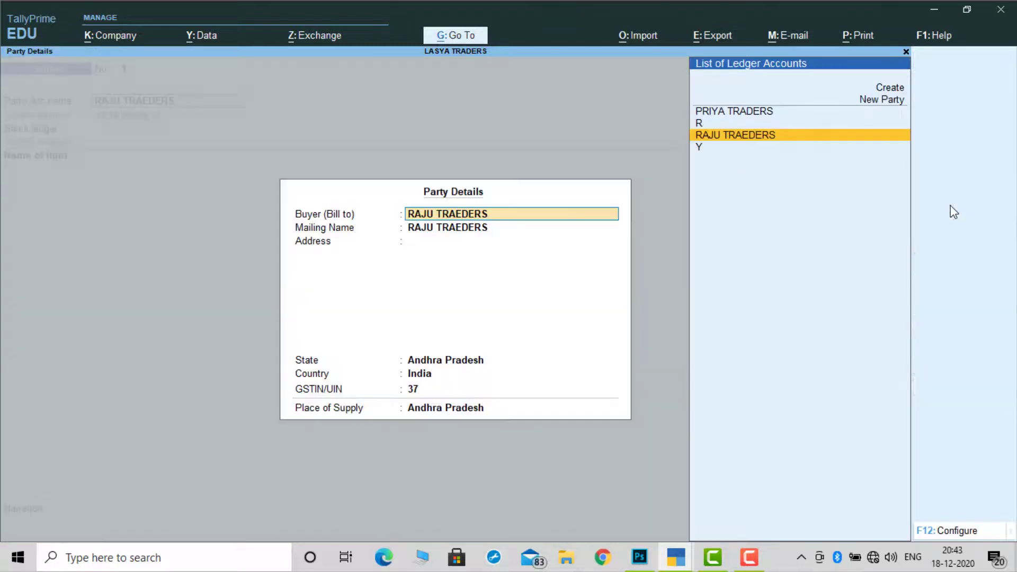
key(Escape)
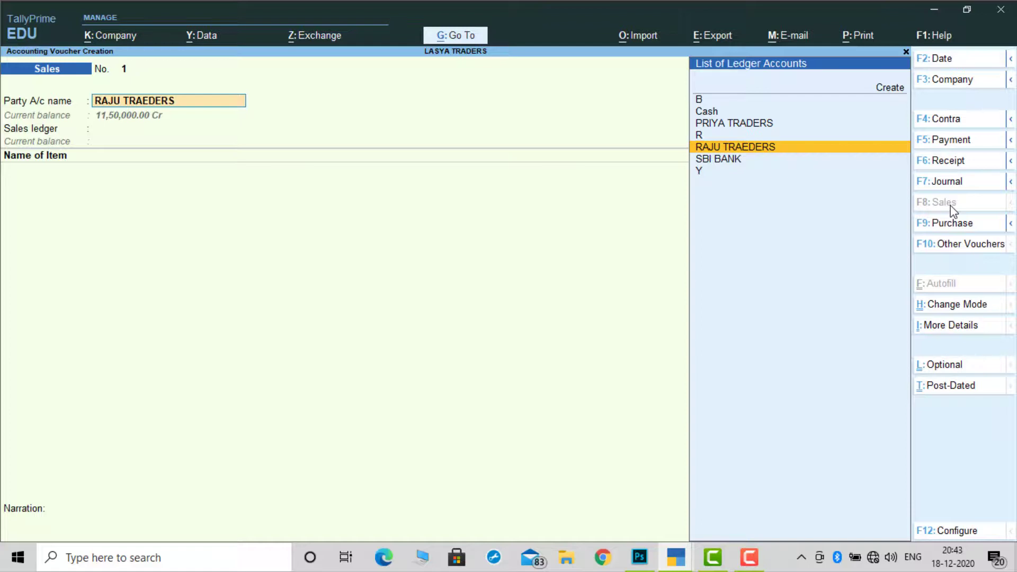
Set PRIYA TRADERS as the sales voucher's party account using the alias Y
text(Y)
key(Up)
key(Return)
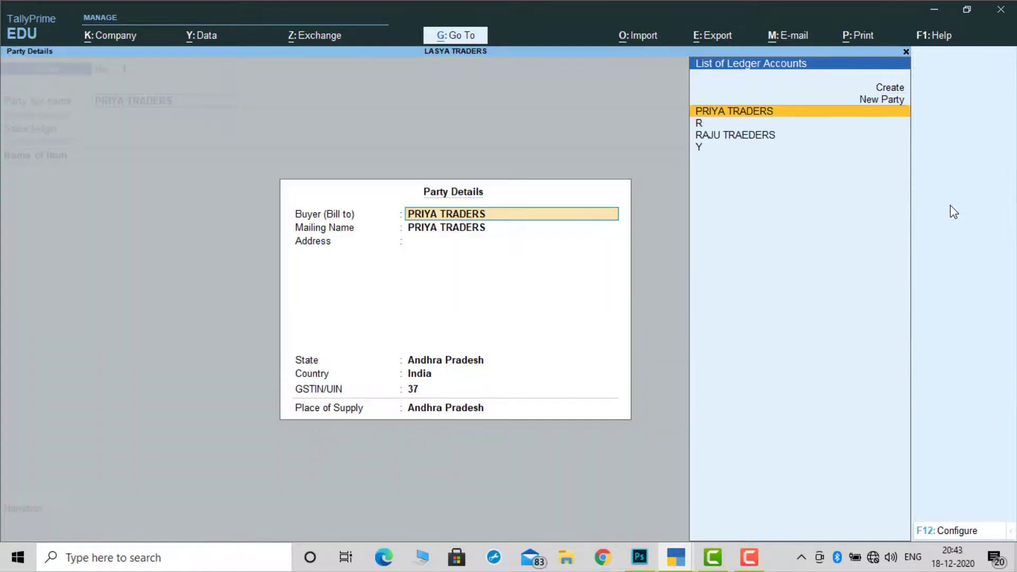
Accept the buyer's default party details and set SALES as the sales ledger using the alias S
key(Return)
key(Return)
key(Return)
key(Return)
key(Return)
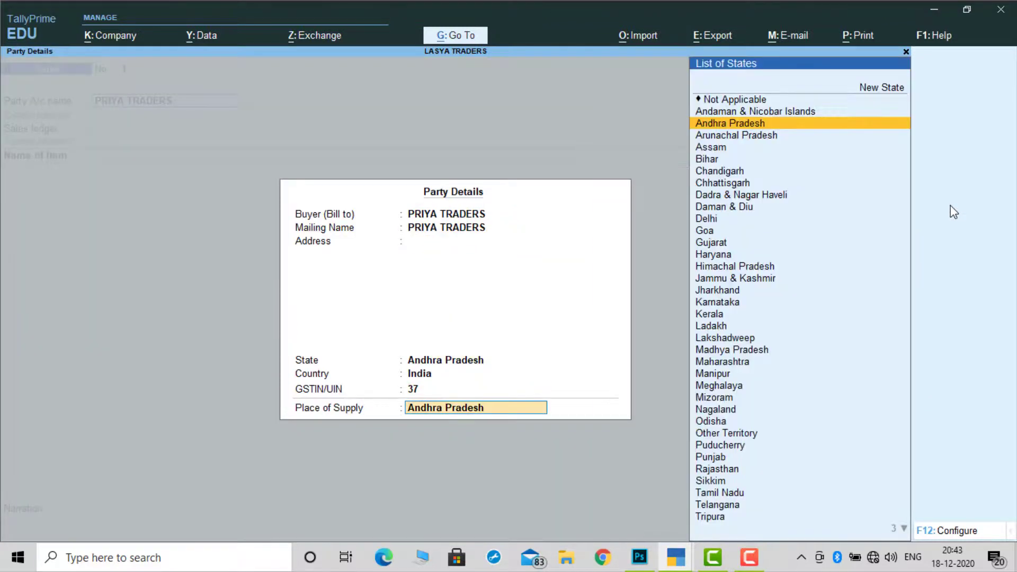
key(Return)
text(S)
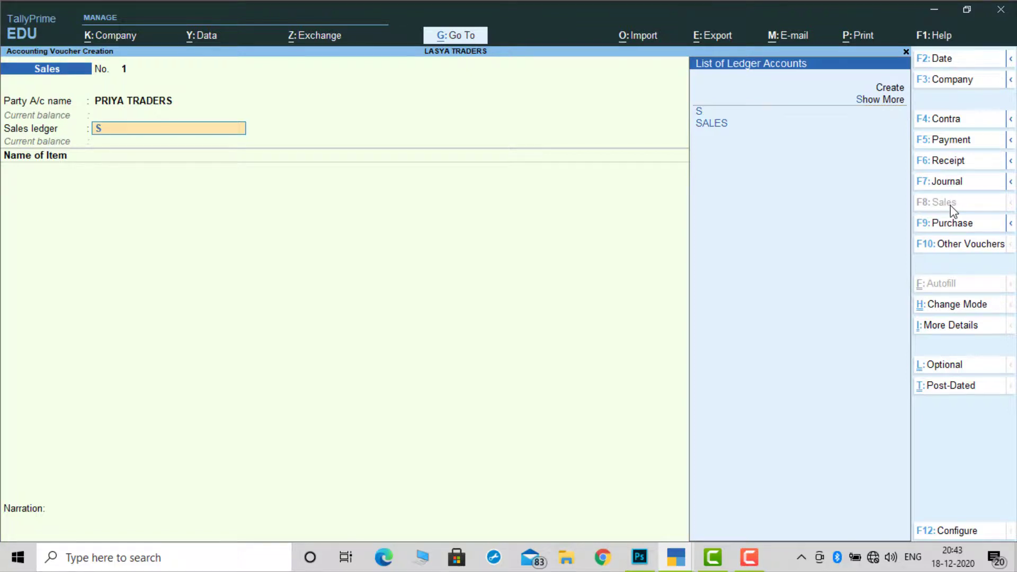
key(Return)
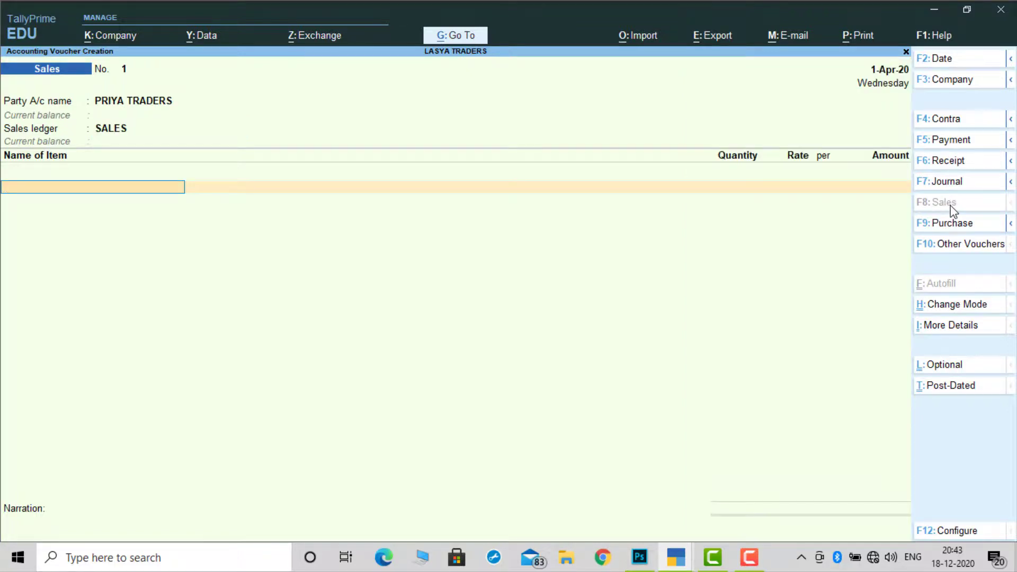
Add Nokia to the sales voucher by its alias N, with quantity 12 nos at a rate of 18,000
text(N)
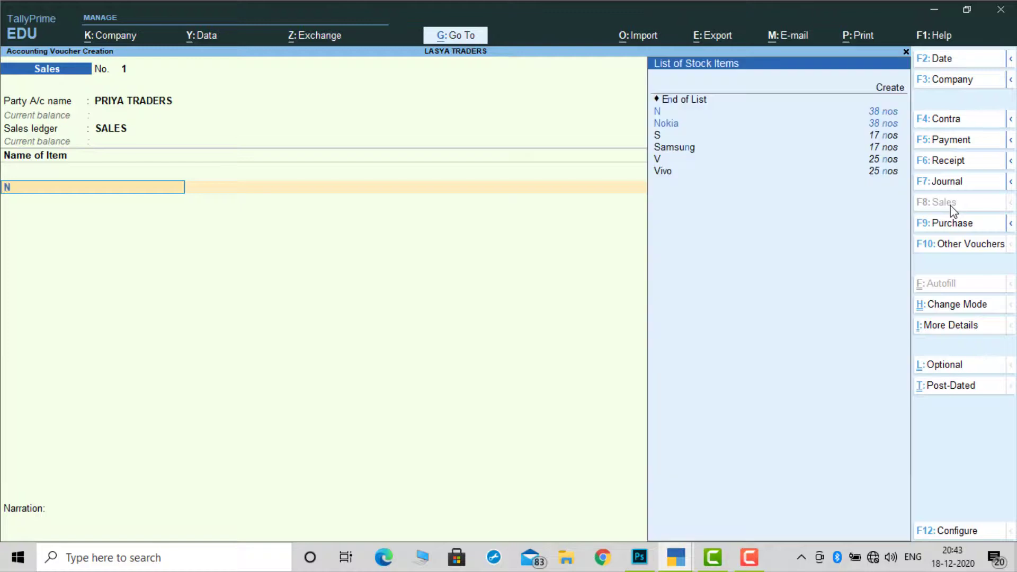
key(Return)
text(1)
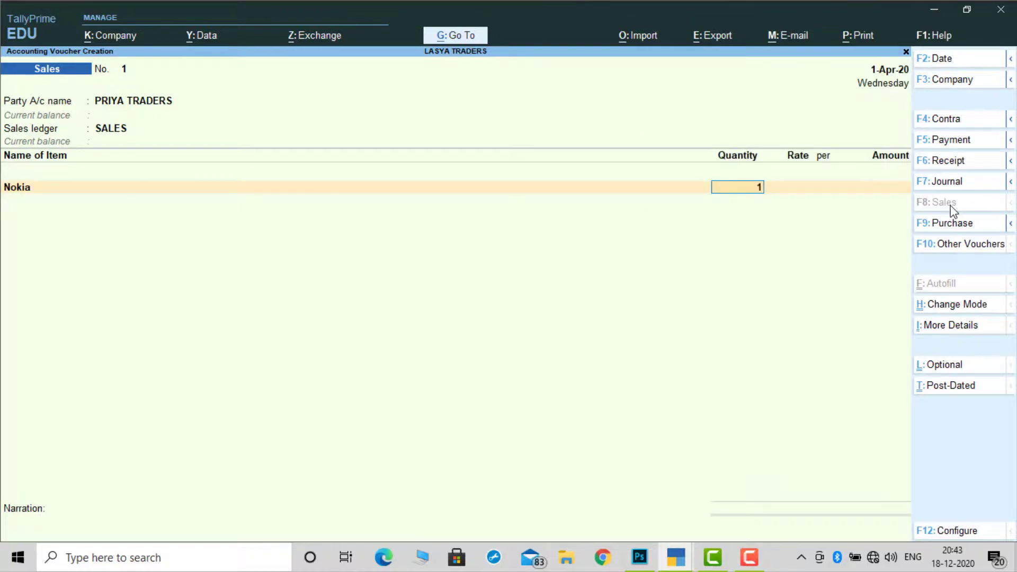
text(2)
key(Return)
text(12)
key(BackSpace)
key(BackSpace)
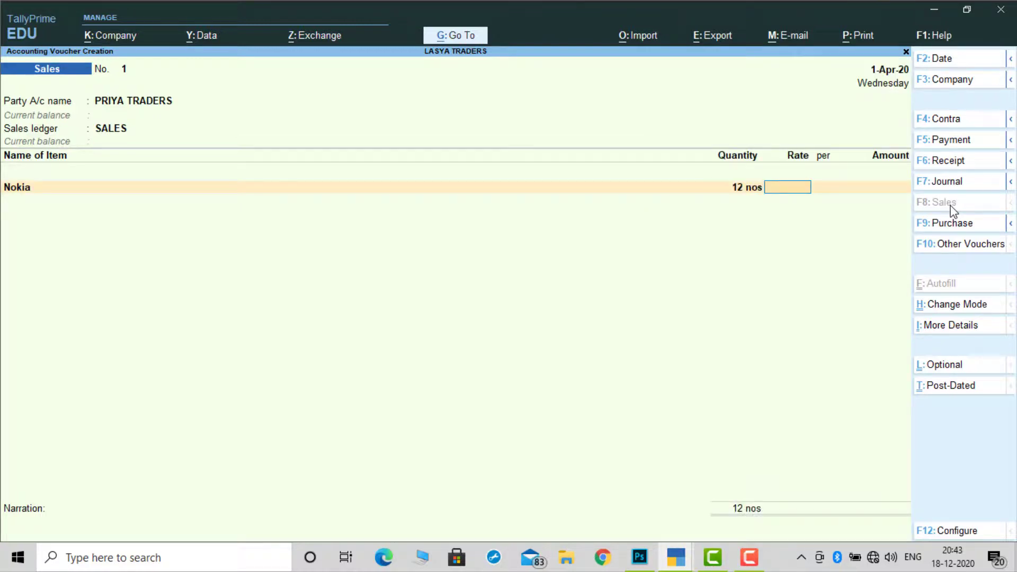
text(18000)
key(Return)
key(Return)
key(Return)
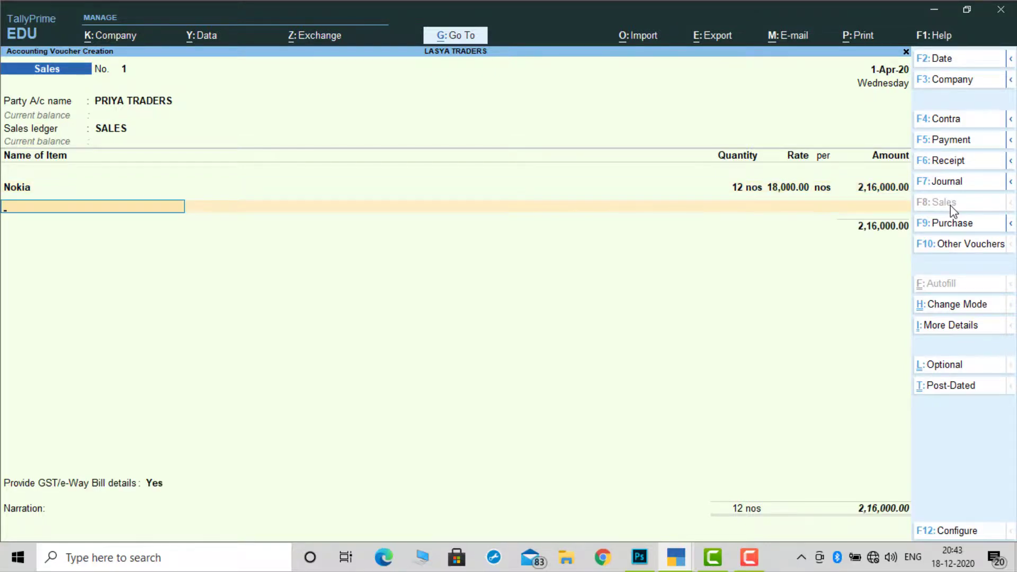
Add Samsung to the sales voucher by its alias S, with quantity 10 nos at a rate of 20,000
text(S)
key(Return)
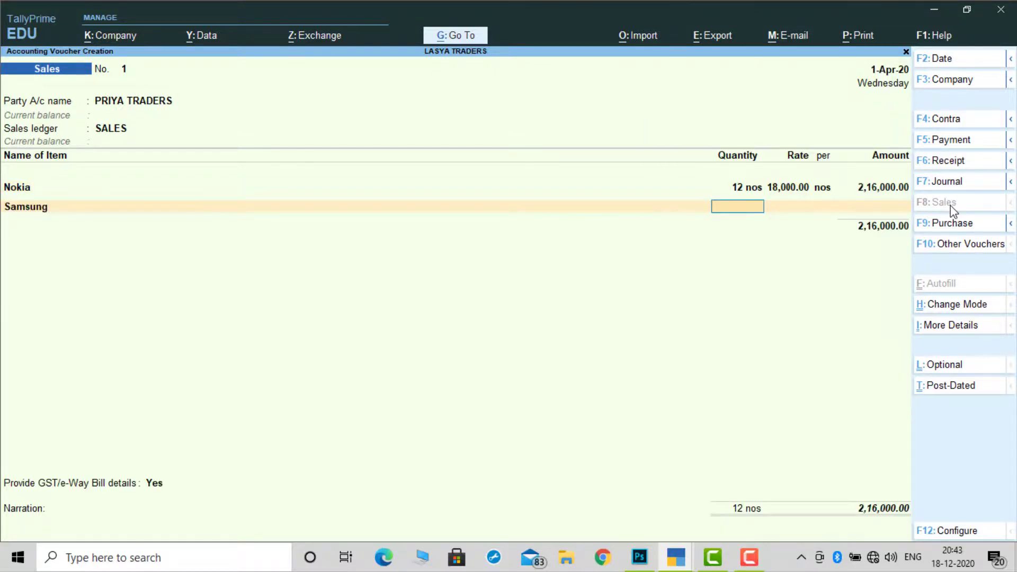
text(10)
key(Return)
text(20000)
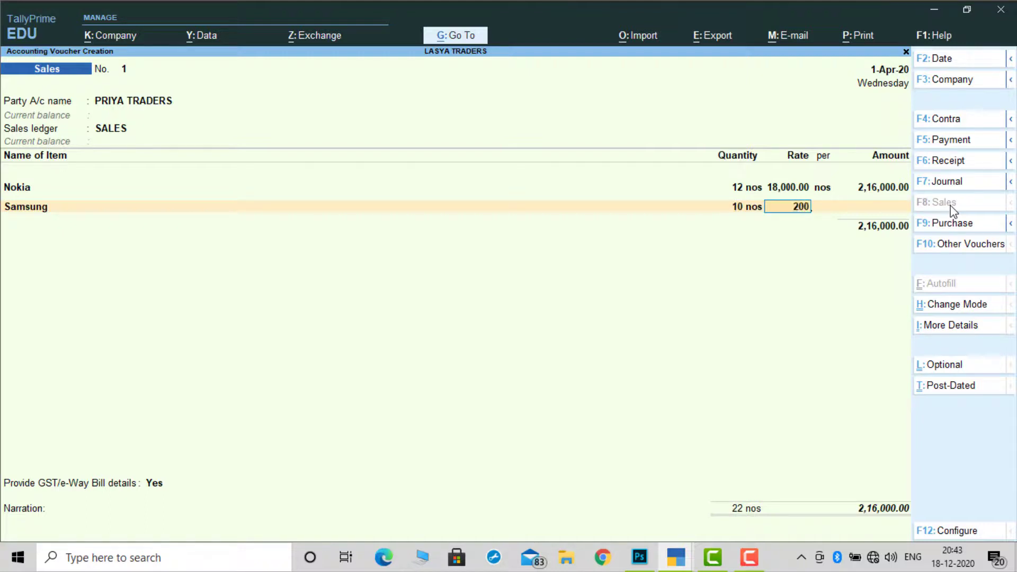
key(Return)
key(Return)
key(Return)
End the item list, set Provide GST/e-Way Bill details to No, and save the sales voucher without a narration
key(Return)
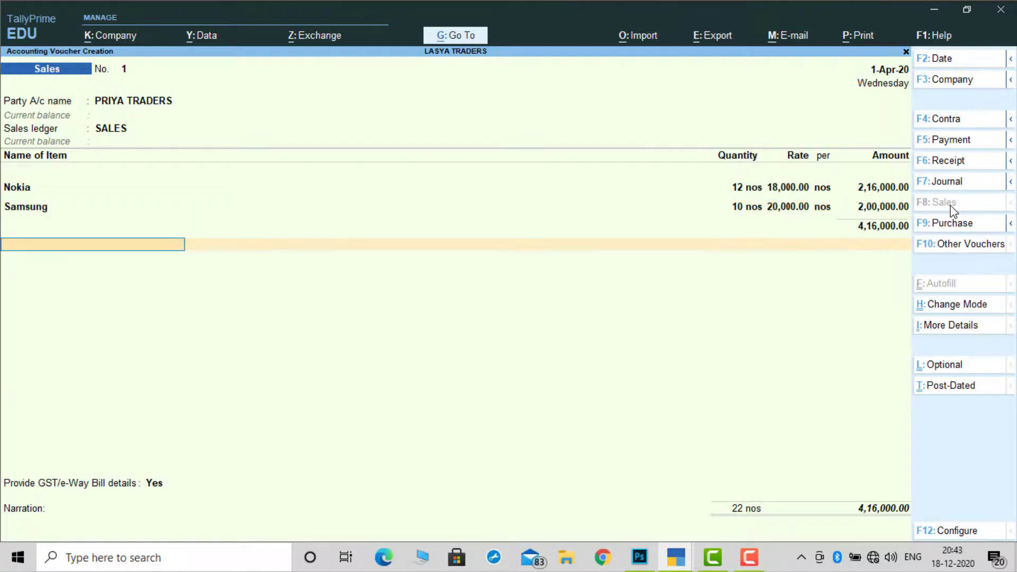
text(n)
key(Return)
key(Return)
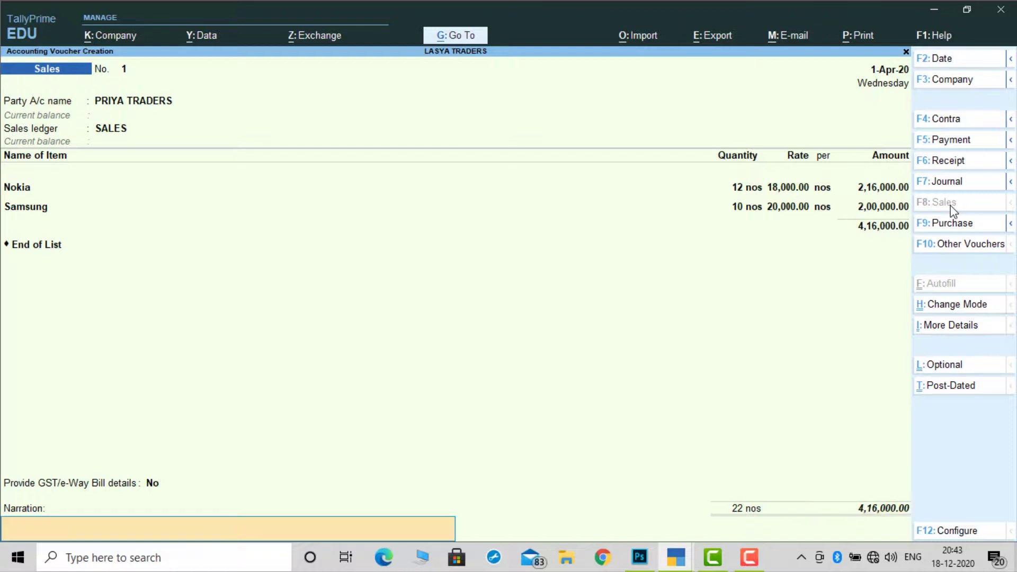
key(Return)
key(Return)
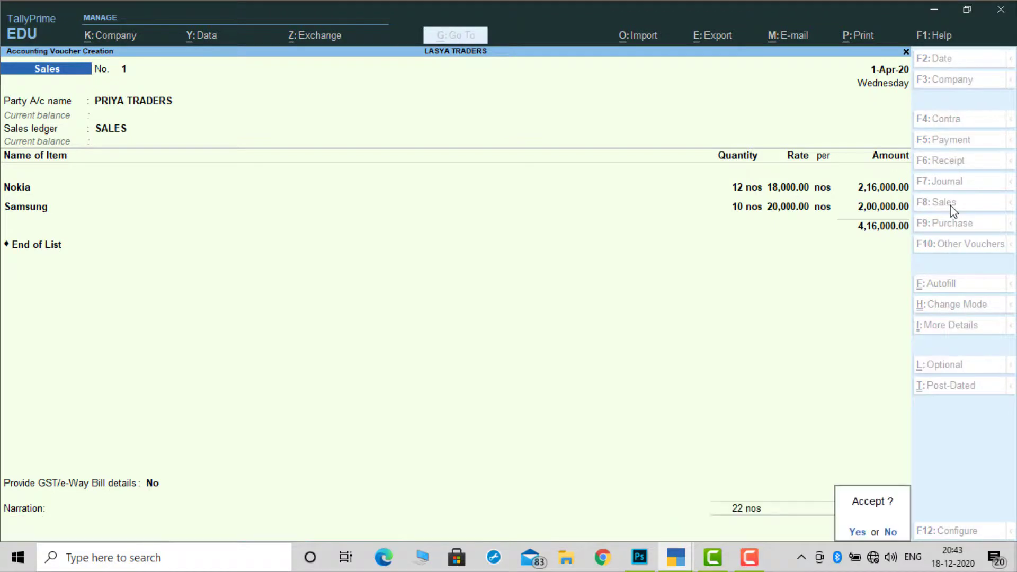
key(Return)
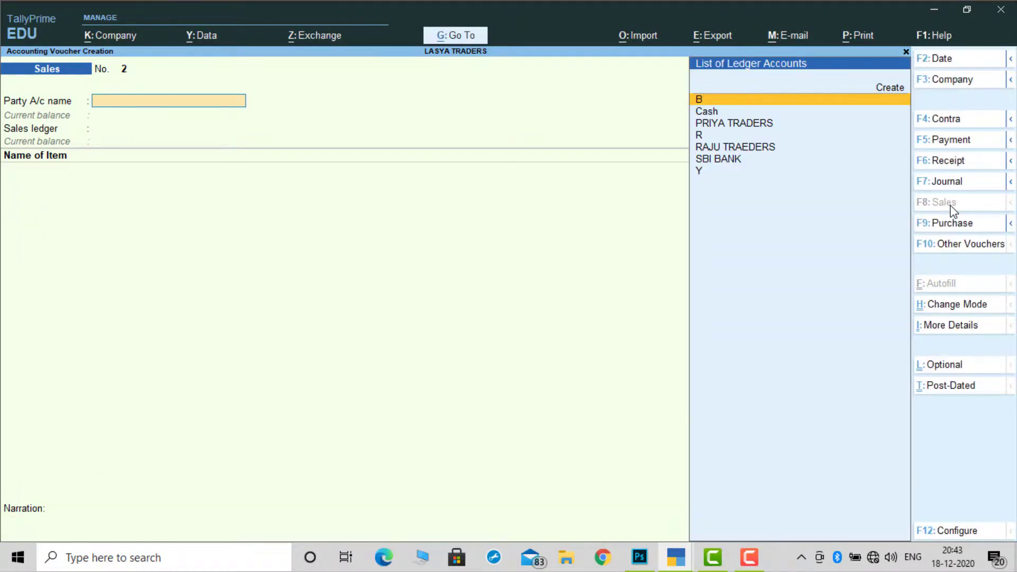
Start a contra voucher and credit Cash with 50,000
click(954, 122)
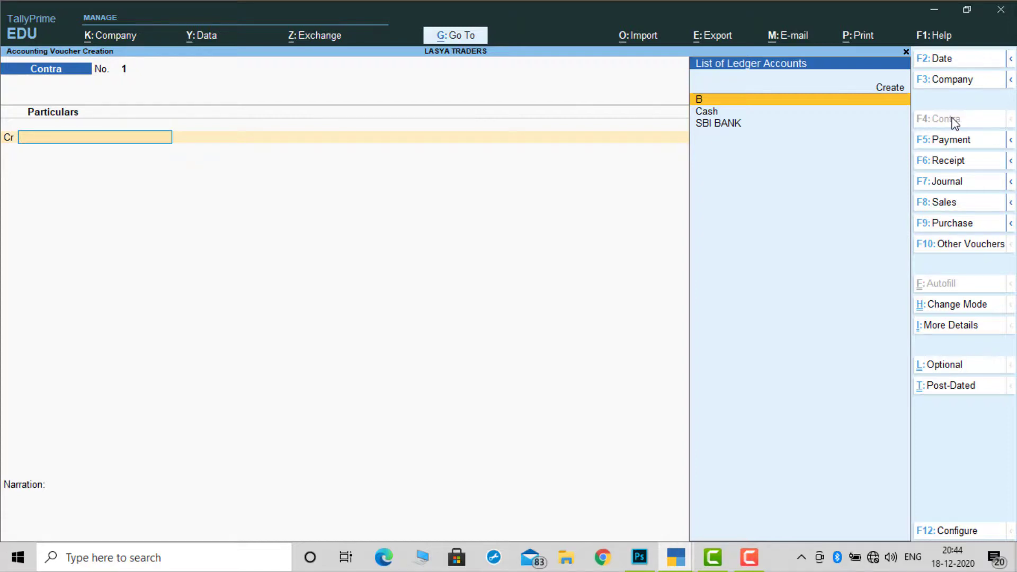
key(Down)
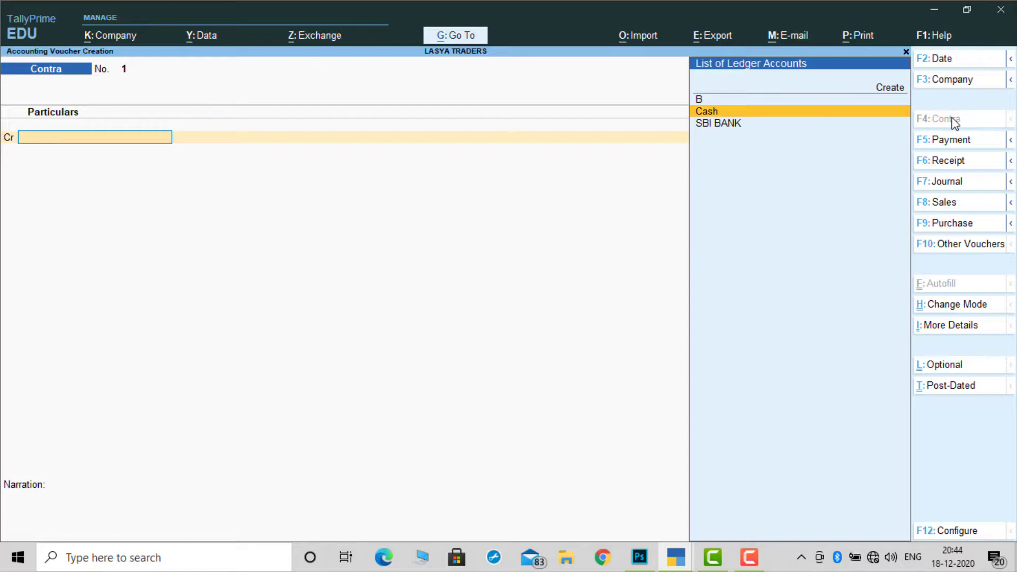
key(Return)
text(50000)
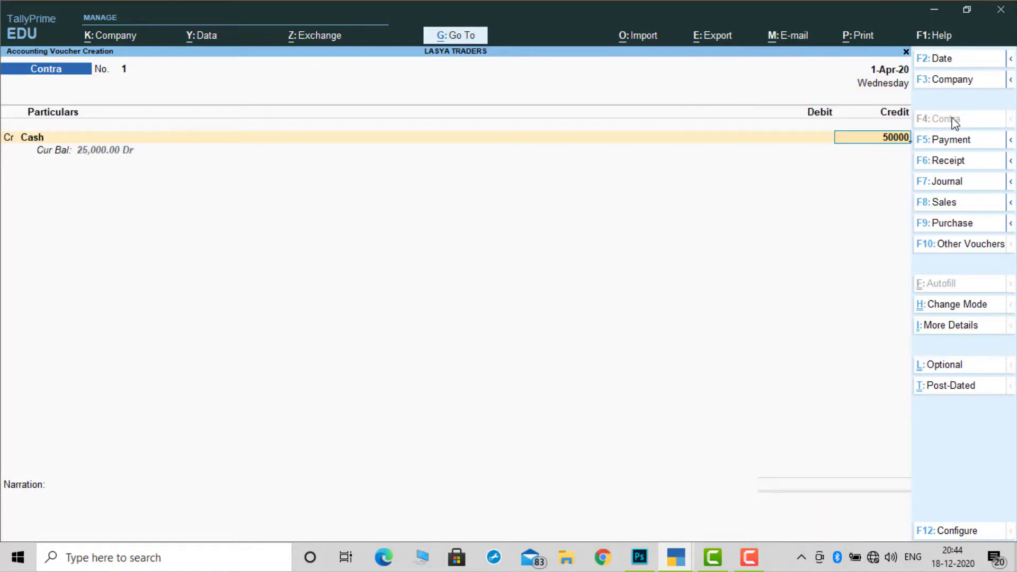
key(Return)
key(Return)
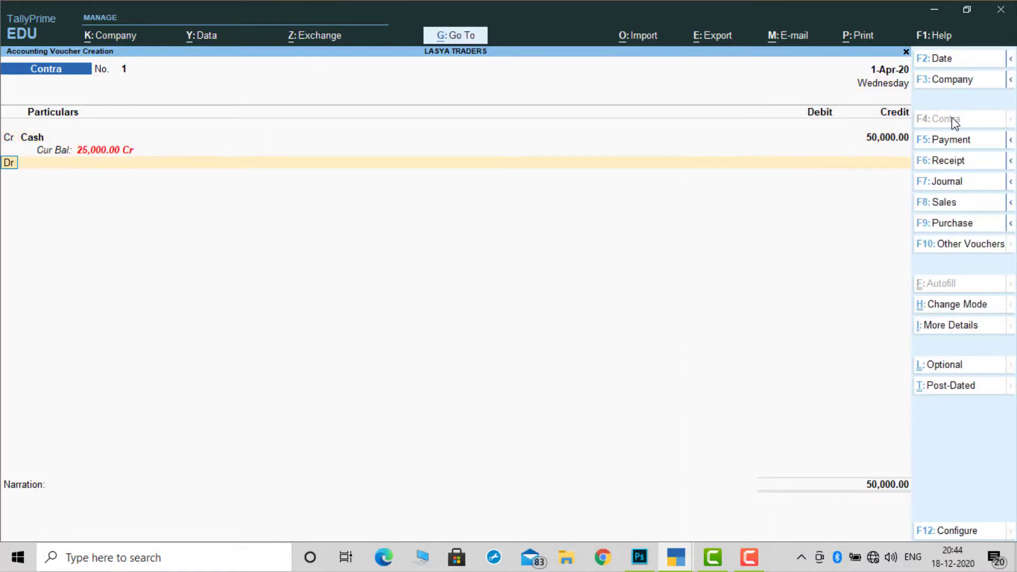
Debit SBI BANK with 50,000 in the contra voucher using the alias B
key(Return)
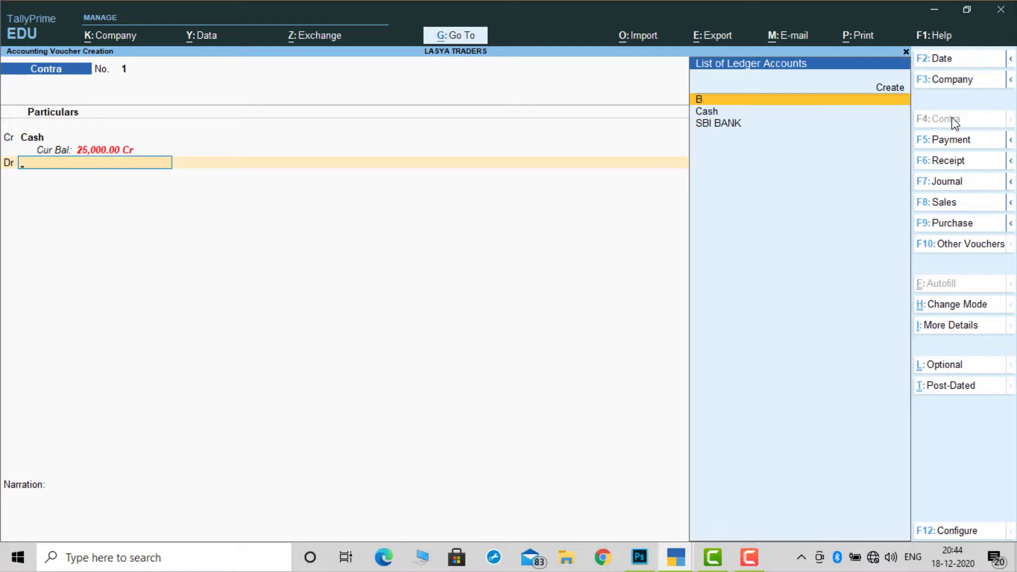
text(B)
key(Return)
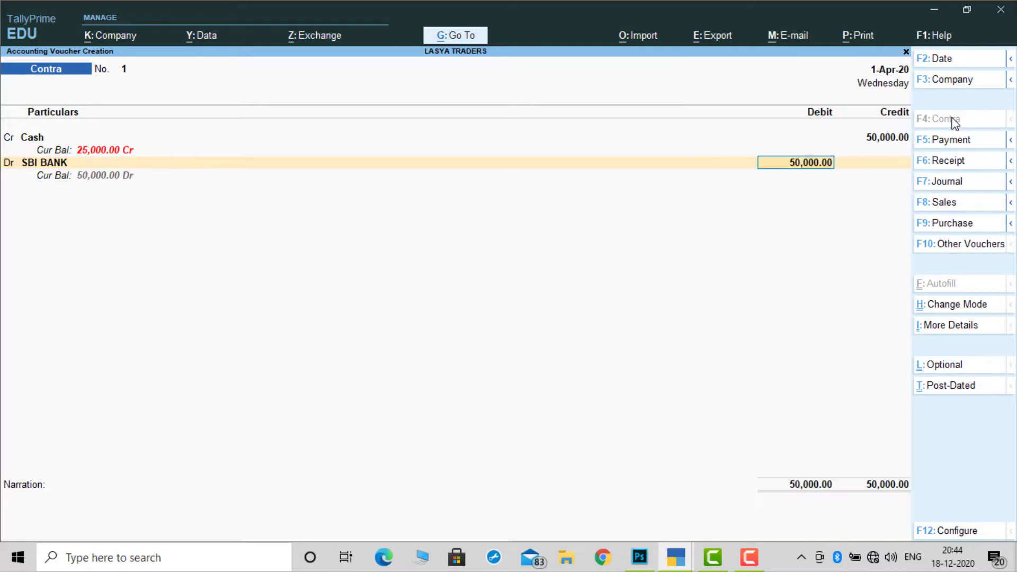
key(Return)
Accept the default SBI BANK allocation with all cash denominations left blank, and save the contra voucher without a narration
key(Return)
key(Return)
key(Return)
key(Return)
key(Return)
key(Return)
key(Return)
key(Return)
key(Return)
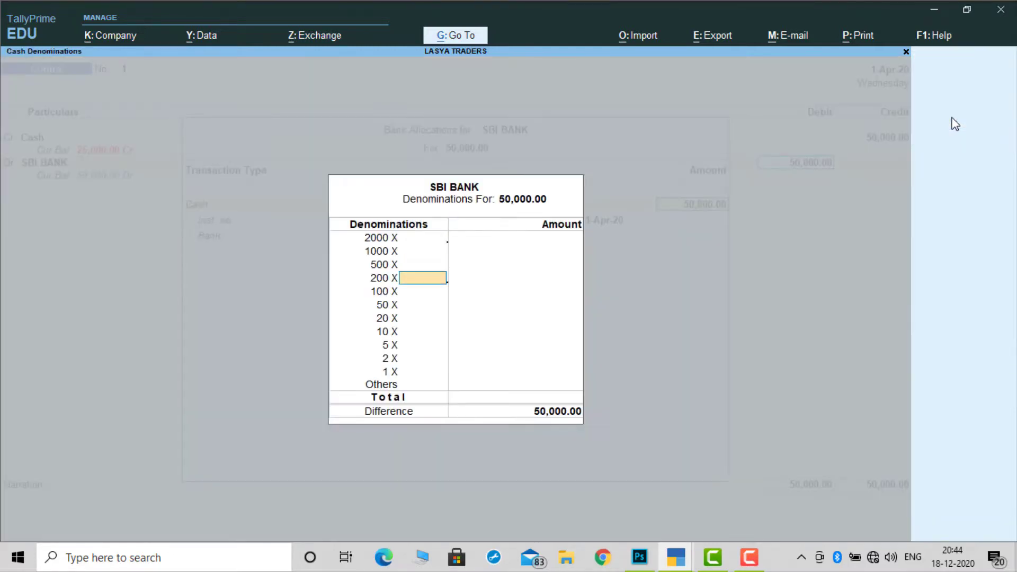
key(Return)
key(Return)
key(Return)
key(Return)
key(Return)
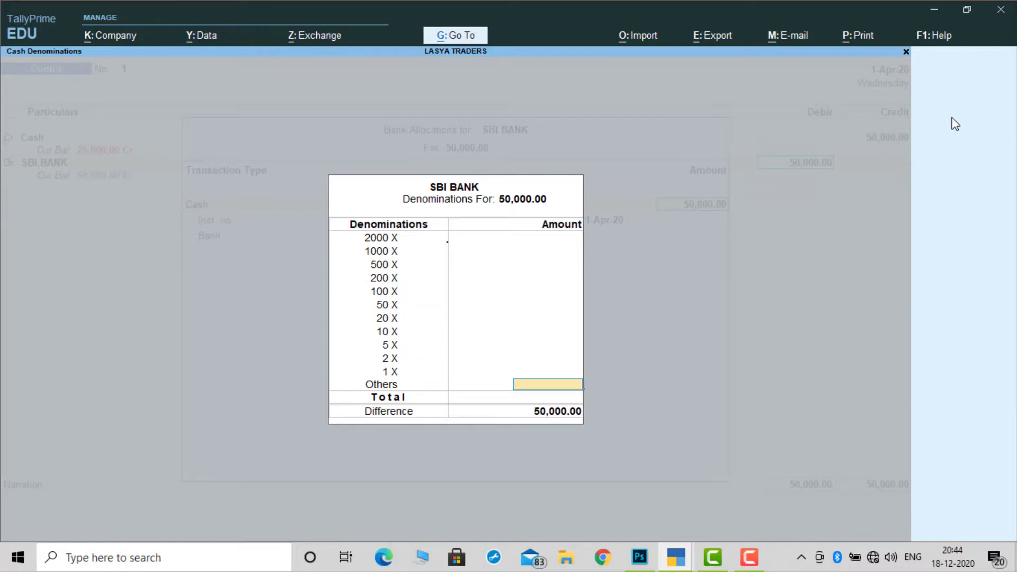
key(Return)
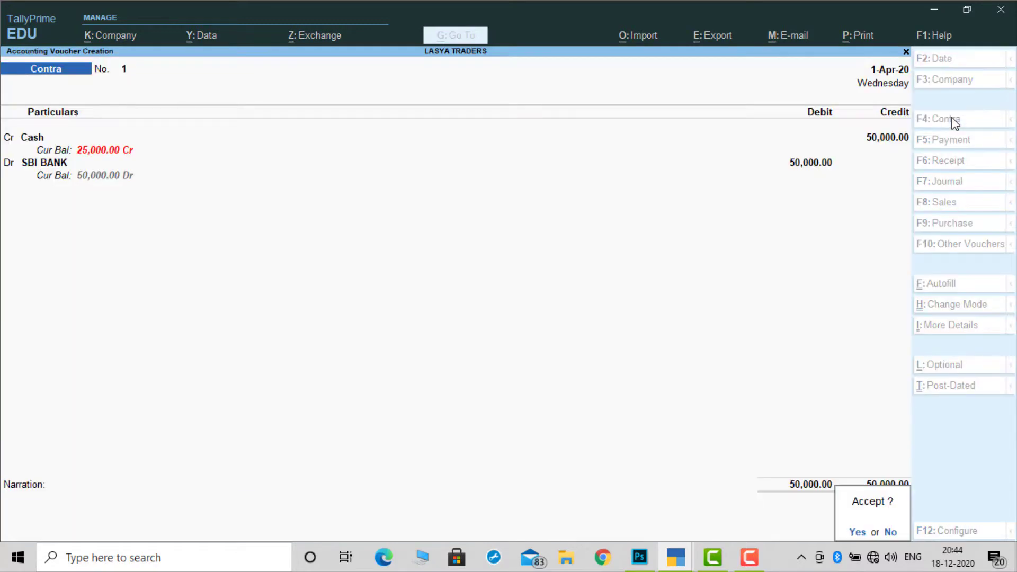
key(Return)
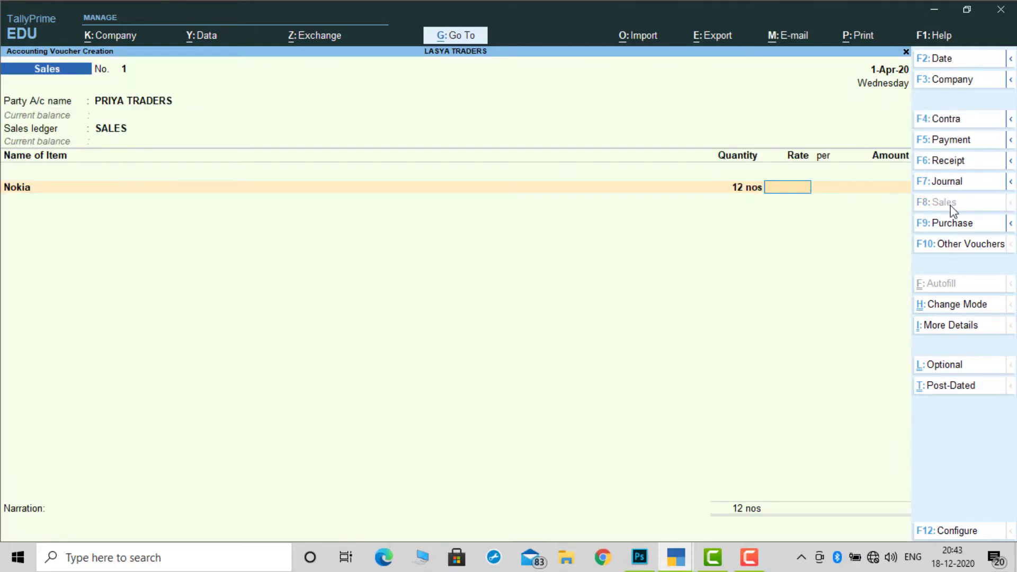
text(12)
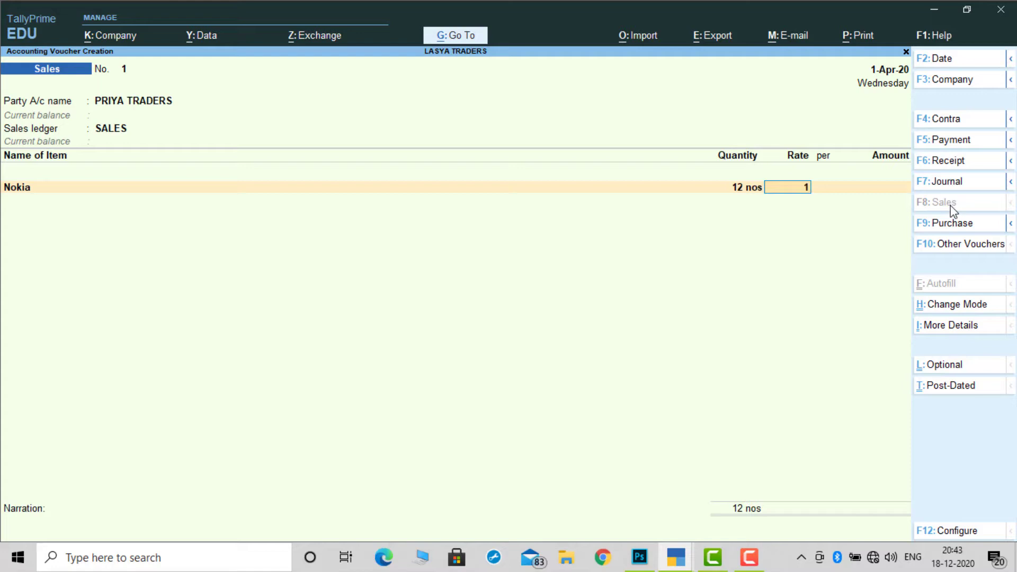